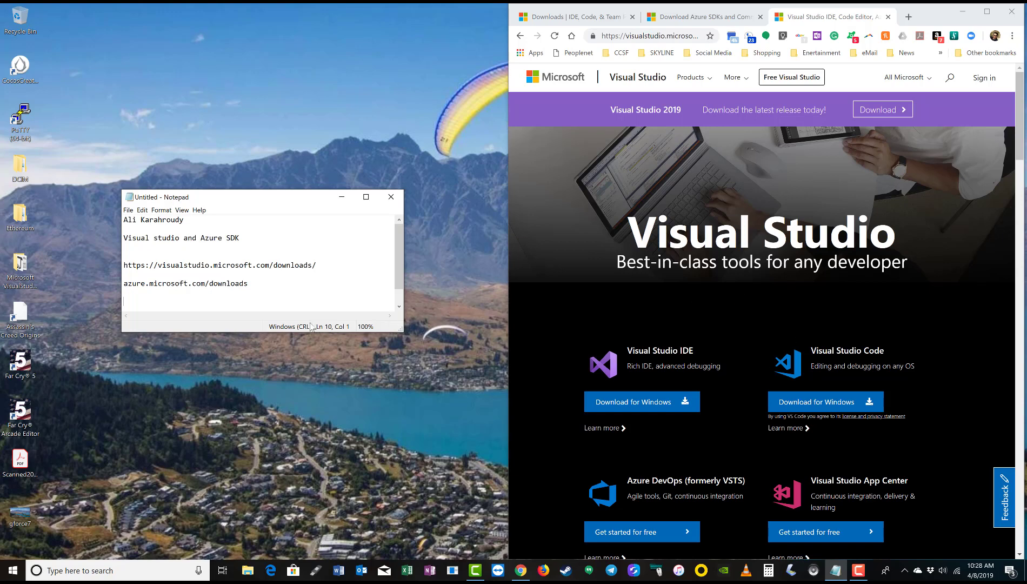
Switch Chrome to the 'Downloads | IDE, Code, & Team' tab listing the Visual Studio 2019 editions
{"action": "left_click", "coordinate": [561, 18]}
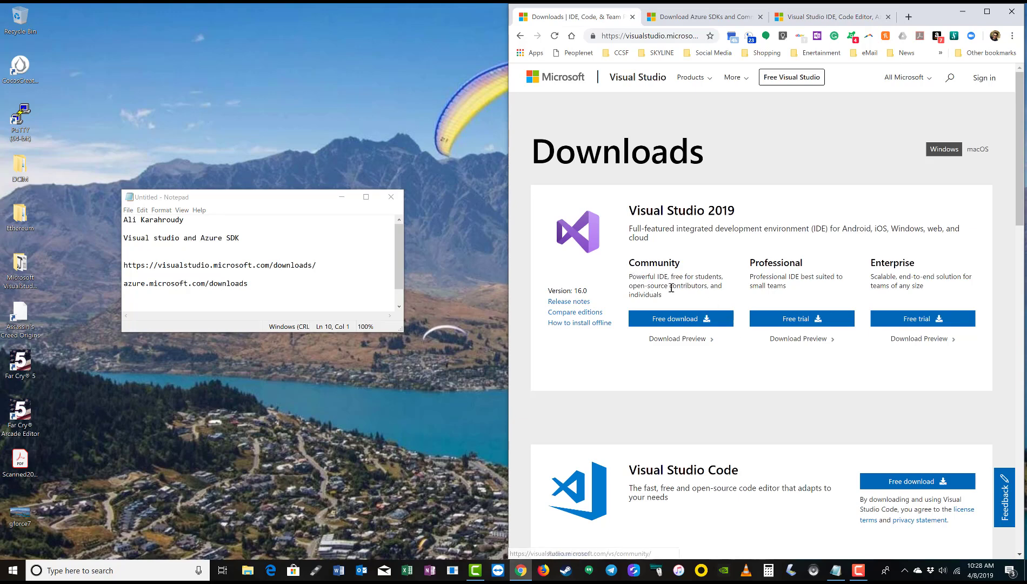
Widen Chrome across most of the screen, move the notes aside, and select their downloads address
{"action": "left_click_drag", "start_coordinate": [673, 277], "coordinate": [721, 277]}
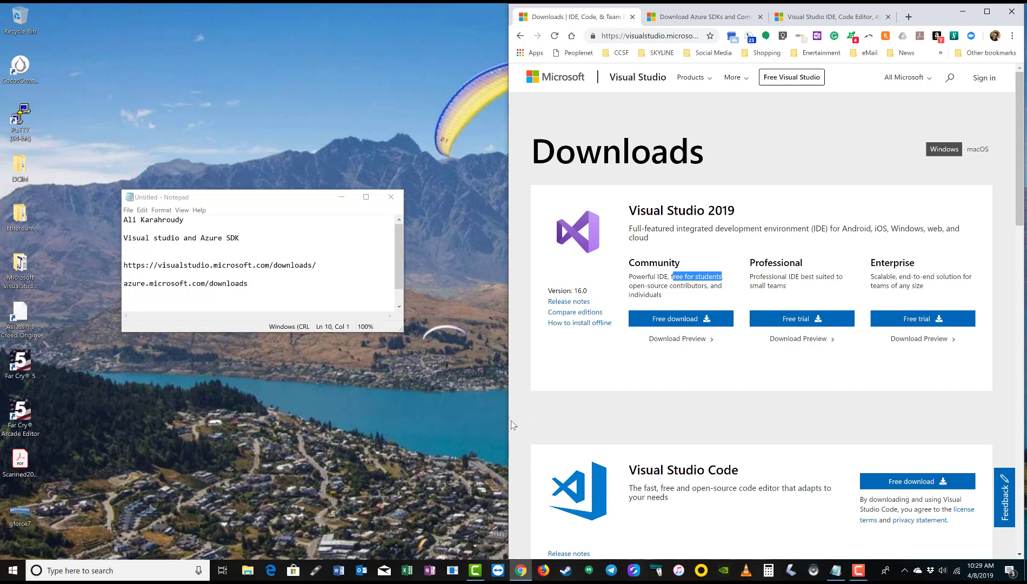
{"action": "left_click_drag", "start_coordinate": [509, 425], "coordinate": [209, 432]}
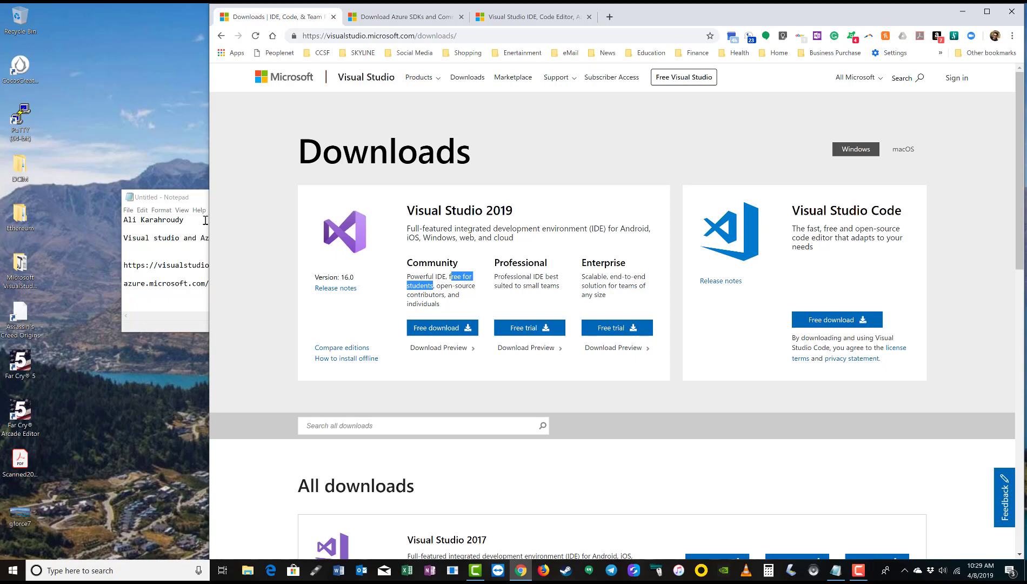
{"action": "left_click_drag", "start_coordinate": [196, 196], "coordinate": [88, 197]}
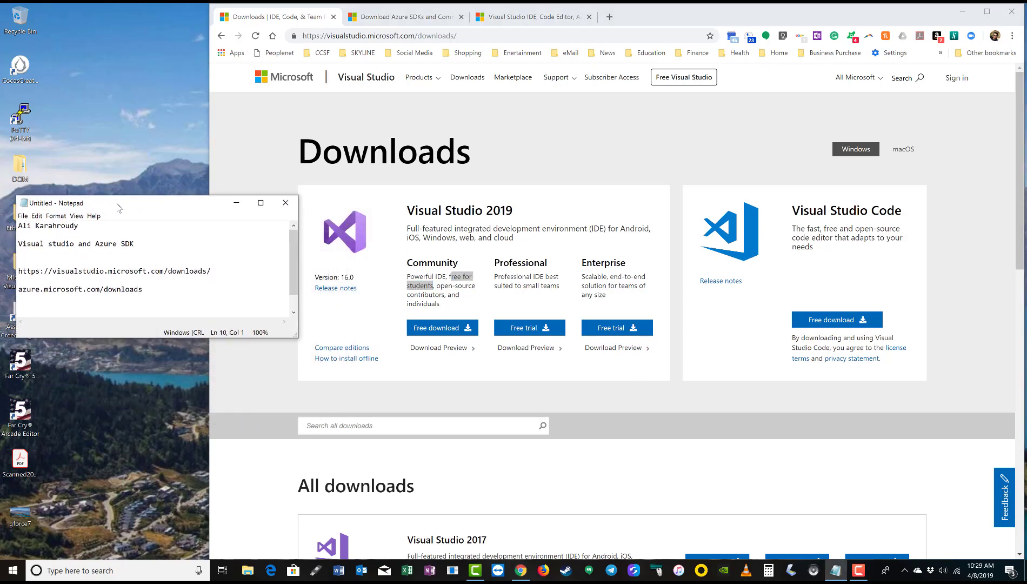
{"action": "left_click", "coordinate": [220, 277]}
{"action": "left_click_drag", "start_coordinate": [143, 289], "coordinate": [3, 297]}
{"action": "left_click_drag", "start_coordinate": [211, 270], "coordinate": [2, 270]}
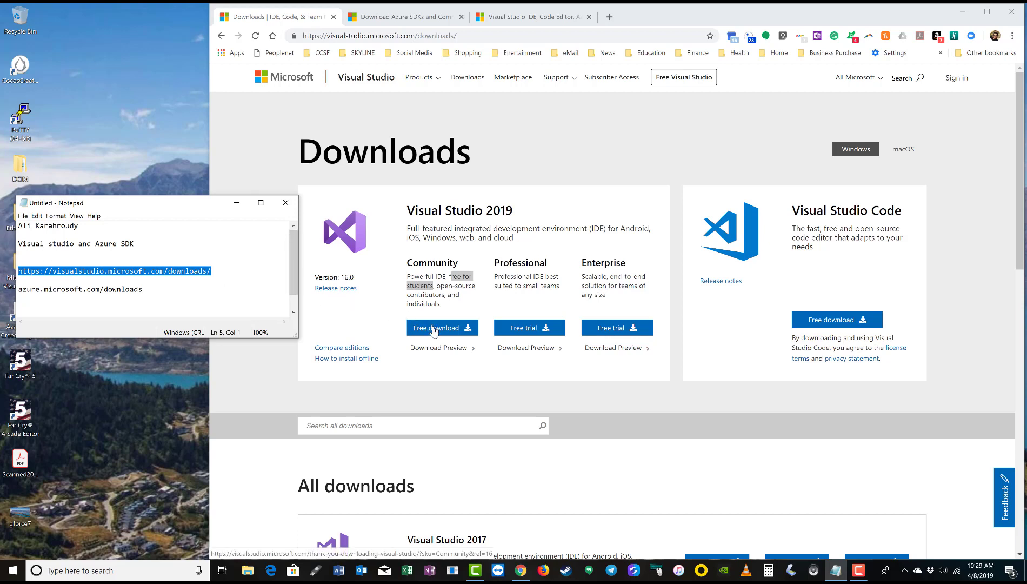
Start the free Visual Studio 2019 Community download and scroll the thank-you page
{"action": "left_click", "coordinate": [434, 328]}
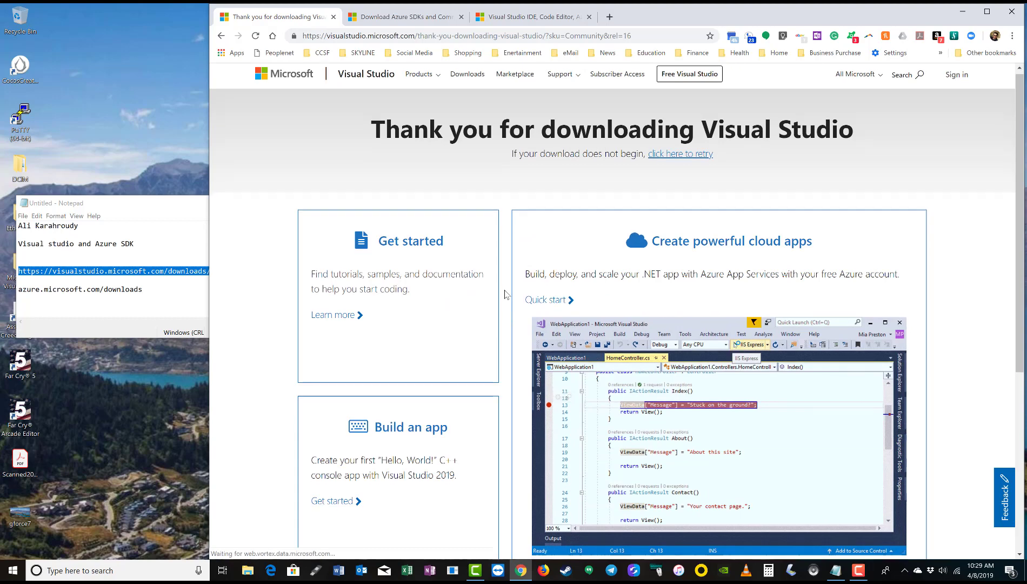
{"action": "scroll", "coordinate": [506, 298], "scroll_direction": "down", "scroll_amount": 1}
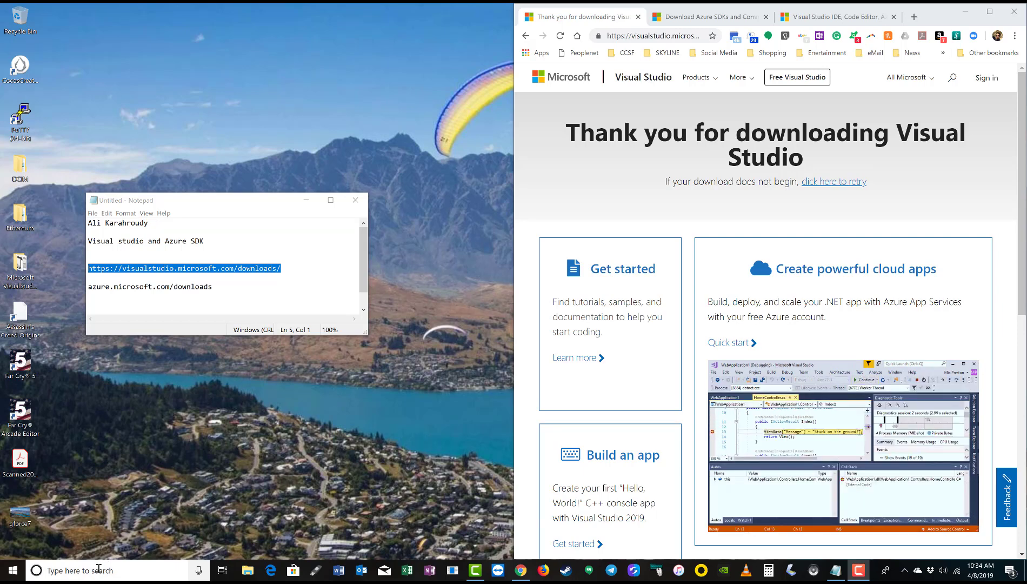
Search Windows for 'visua' and launch the Visual Studio 2017 best match
{"action": "left_click", "coordinate": [99, 569]}
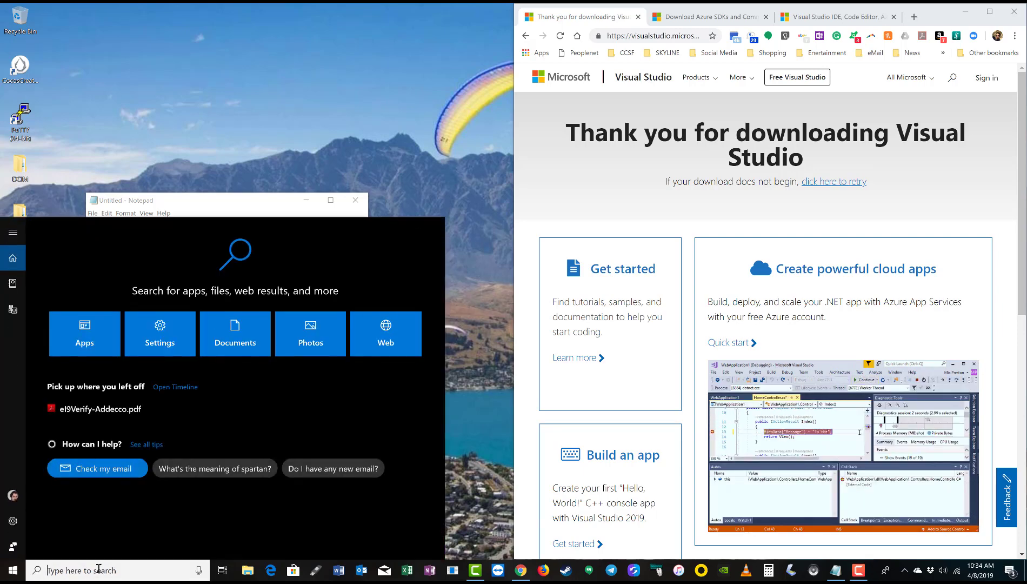
{"action": "type", "text": "visua"}
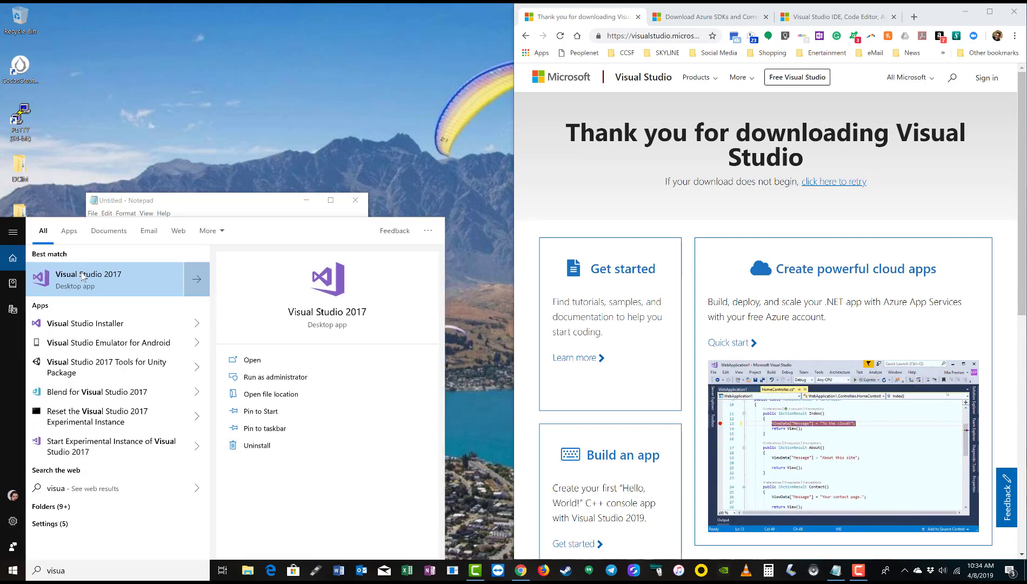
{"action": "left_click", "coordinate": [82, 276]}
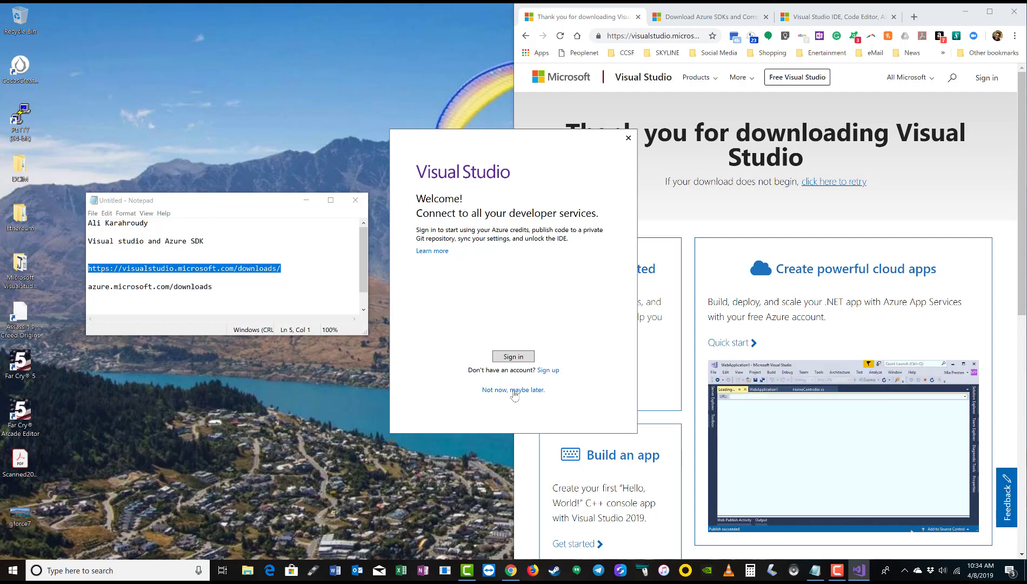
Skip signing in, pick the Dark colour theme, and start Visual Studio 2017
{"action": "left_click", "coordinate": [514, 391]}
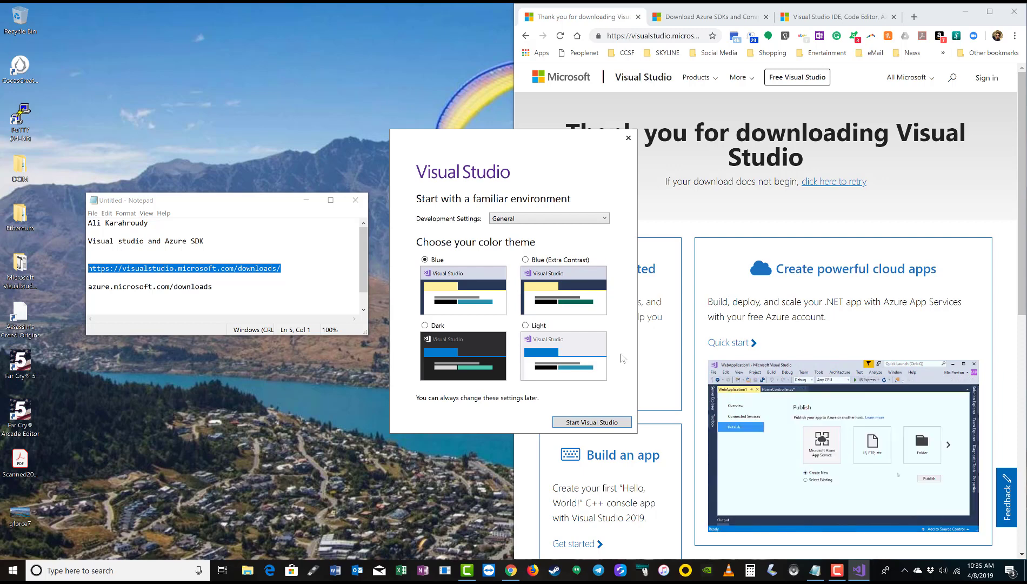
{"action": "left_click", "coordinate": [424, 326]}
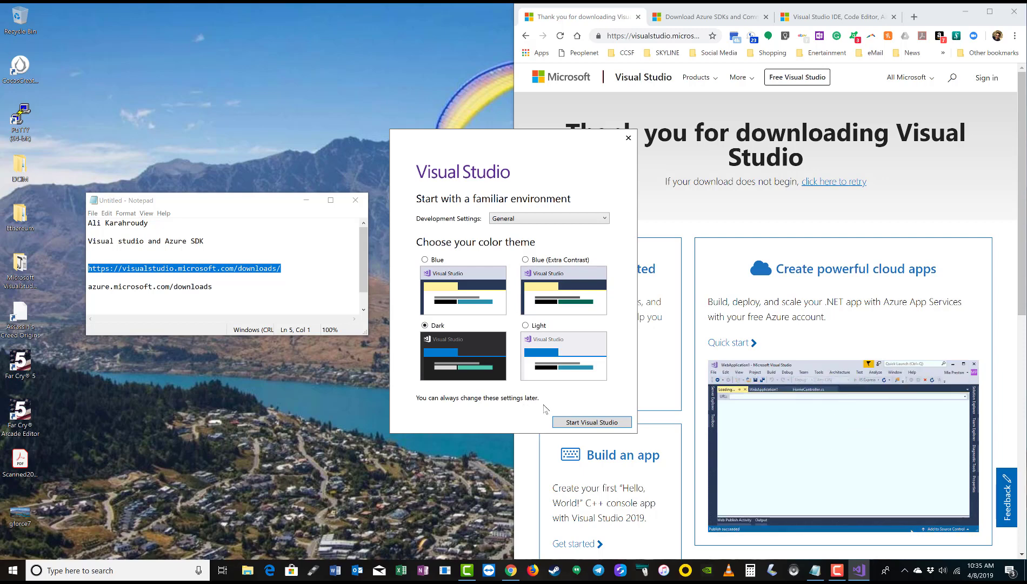
{"action": "left_click", "coordinate": [576, 422]}
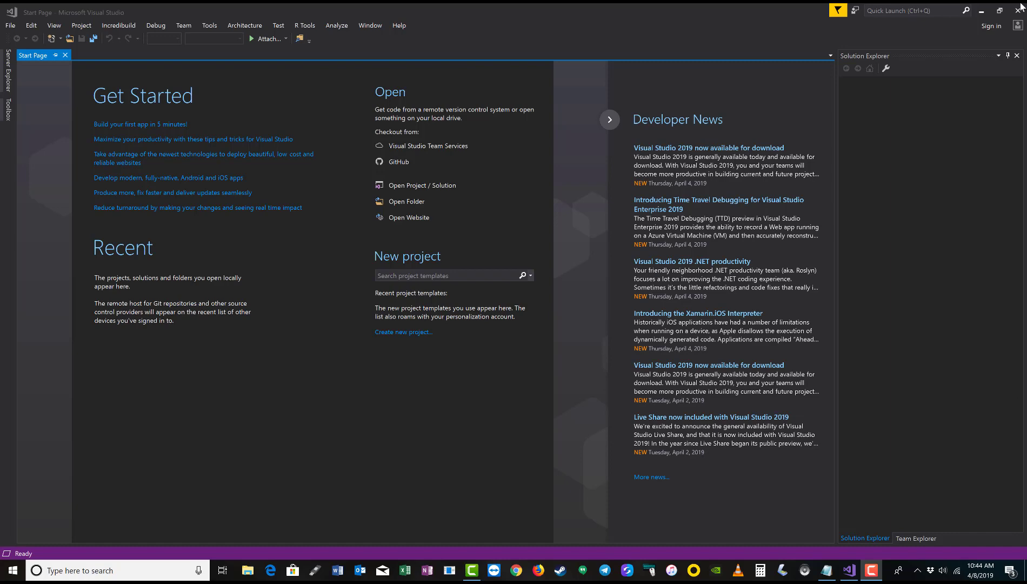
Snap Visual Studio to the right half of the screen and Chrome to the left half
{"action": "left_click_drag", "start_coordinate": [679, 9], "coordinate": [1024, 162]}
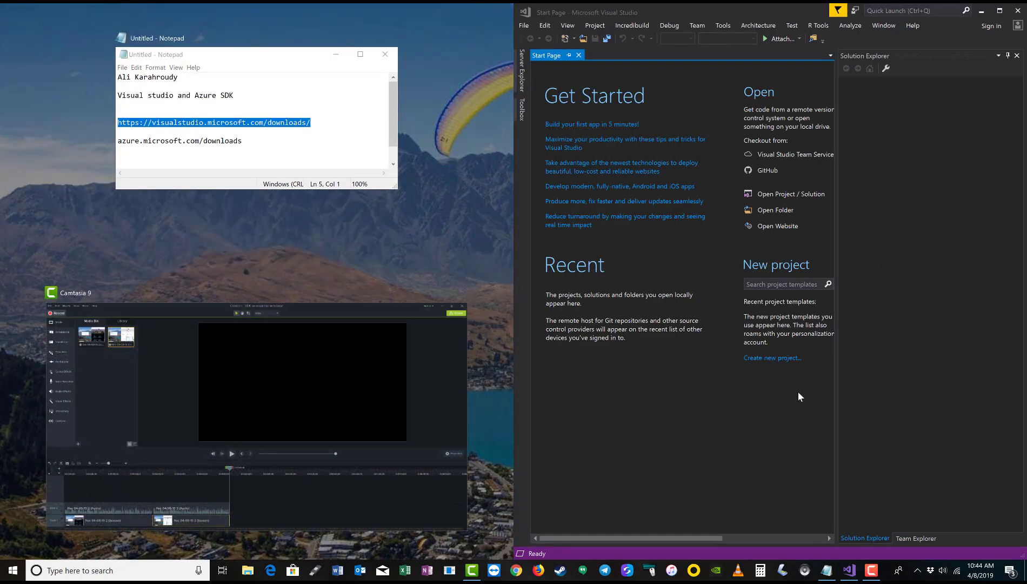
{"action": "left_click", "coordinate": [464, 242]}
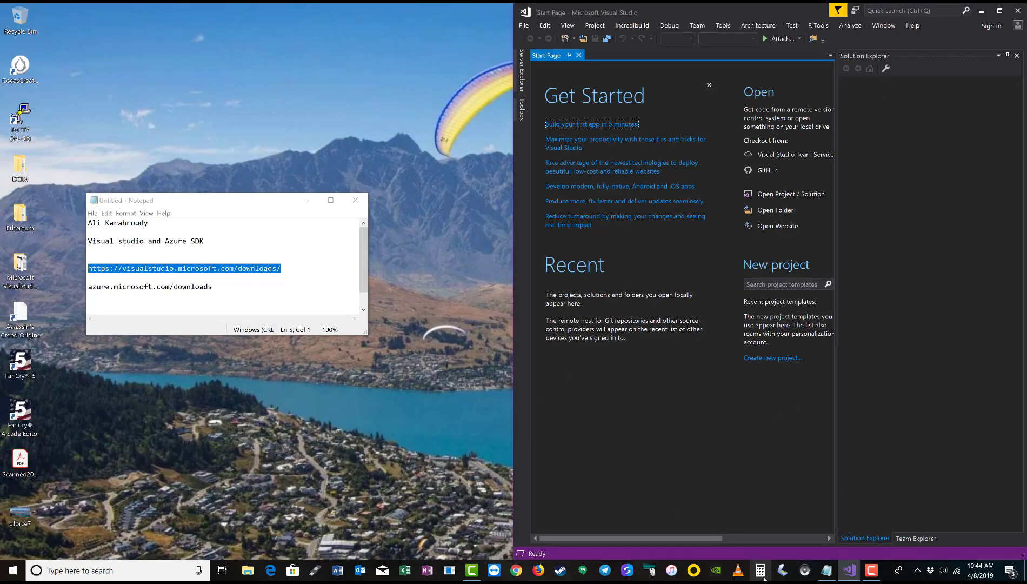
{"action": "left_click", "coordinate": [522, 572]}
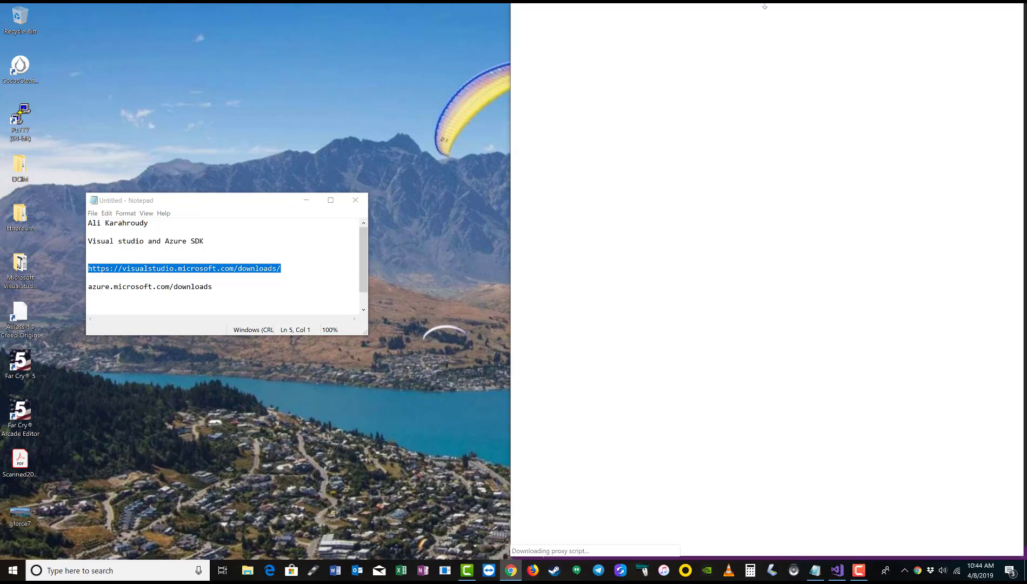
{"action": "left_click_drag", "start_coordinate": [928, 17], "coordinate": [2, 238]}
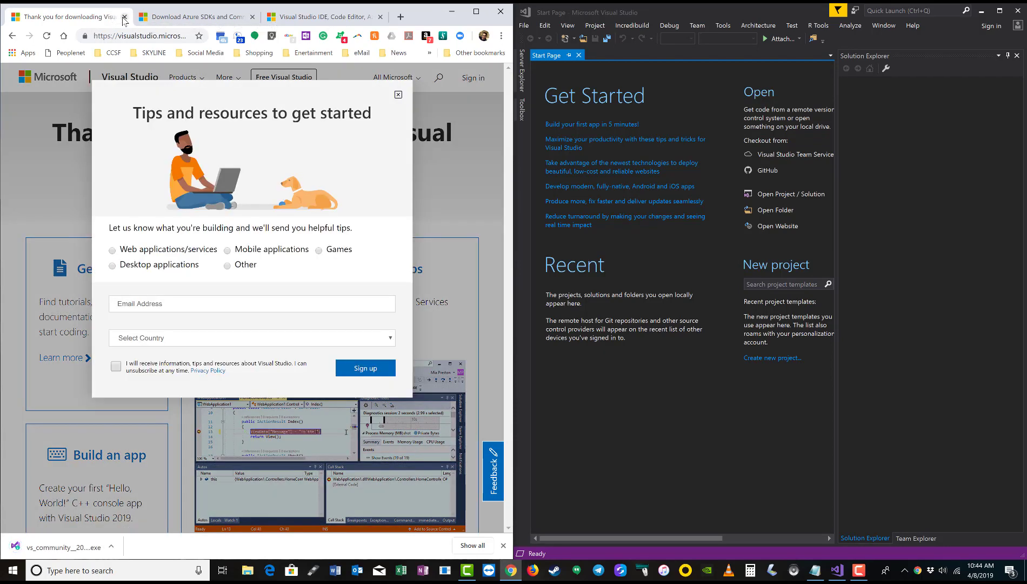
Close the download thank-you tab and select the page address in Chrome
{"action": "left_click", "coordinate": [124, 18]}
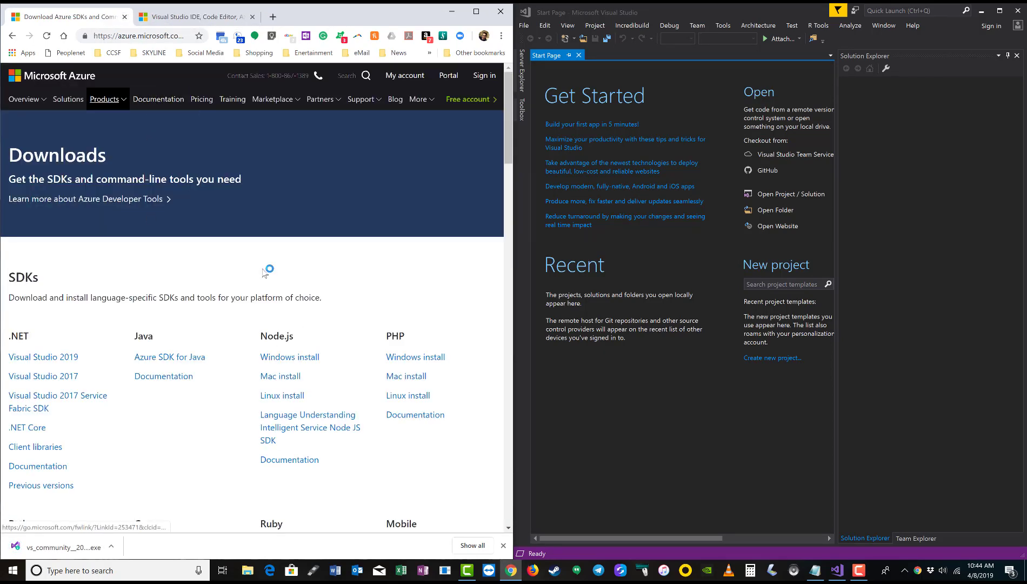
{"action": "left_click", "coordinate": [175, 36]}
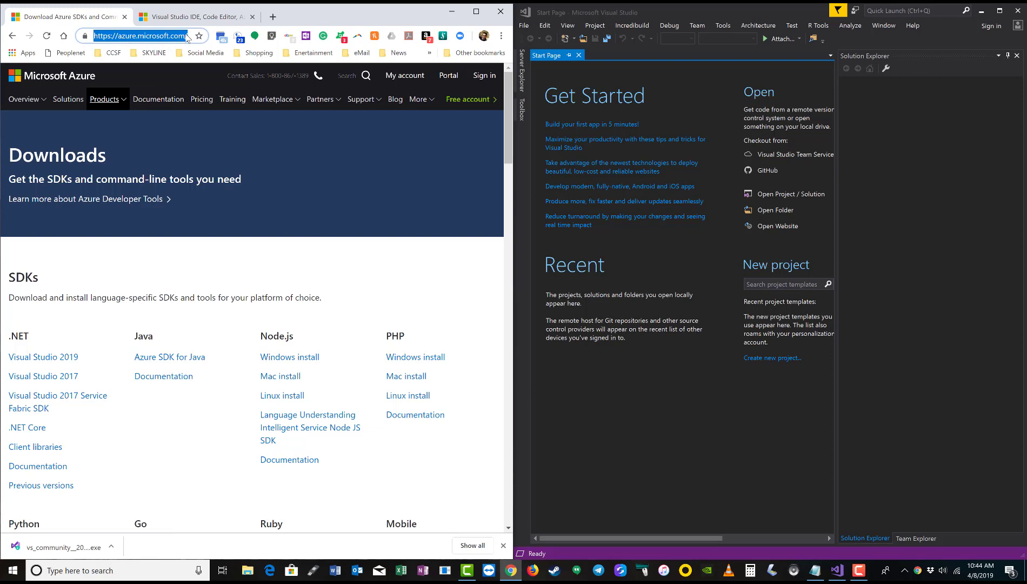
{"action": "left_click", "coordinate": [186, 35]}
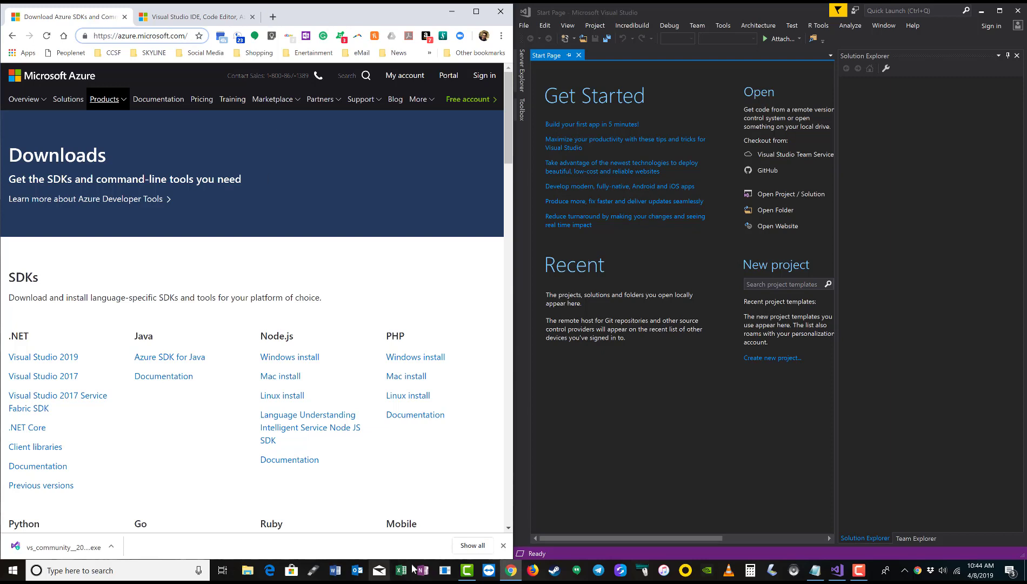
{"action": "left_click", "coordinate": [388, 578]}
Move the notes over Visual Studio and select the azure.microsoft.com/downloads line
{"action": "key", "text": "alt+Tab"}
{"action": "key", "text": "alt+Tab"}
{"action": "key", "text": "alt+Tab"}
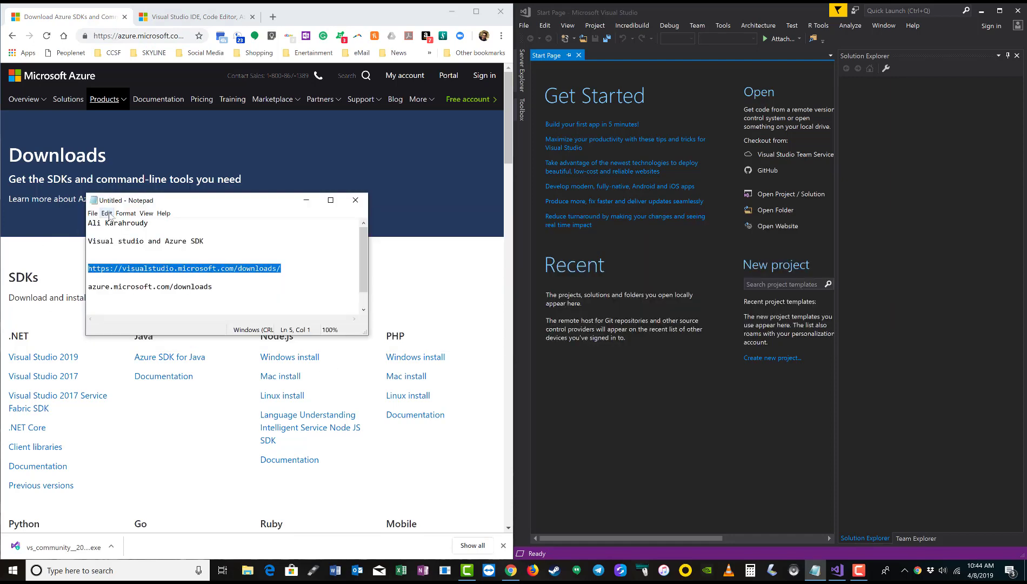
{"action": "left_click_drag", "start_coordinate": [174, 203], "coordinate": [624, 219]}
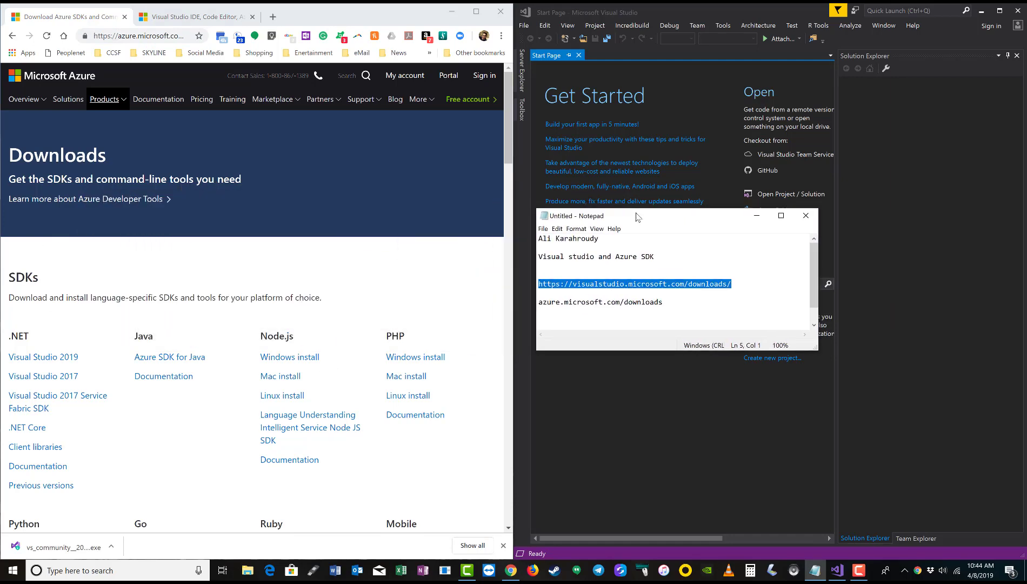
{"action": "left_click", "coordinate": [646, 306]}
{"action": "left_click_drag", "start_coordinate": [669, 306], "coordinate": [537, 304]}
Scroll the Azure Downloads page down to the SDKs for .NET, Java, Node.js and PHP
{"action": "left_click", "coordinate": [377, 281]}
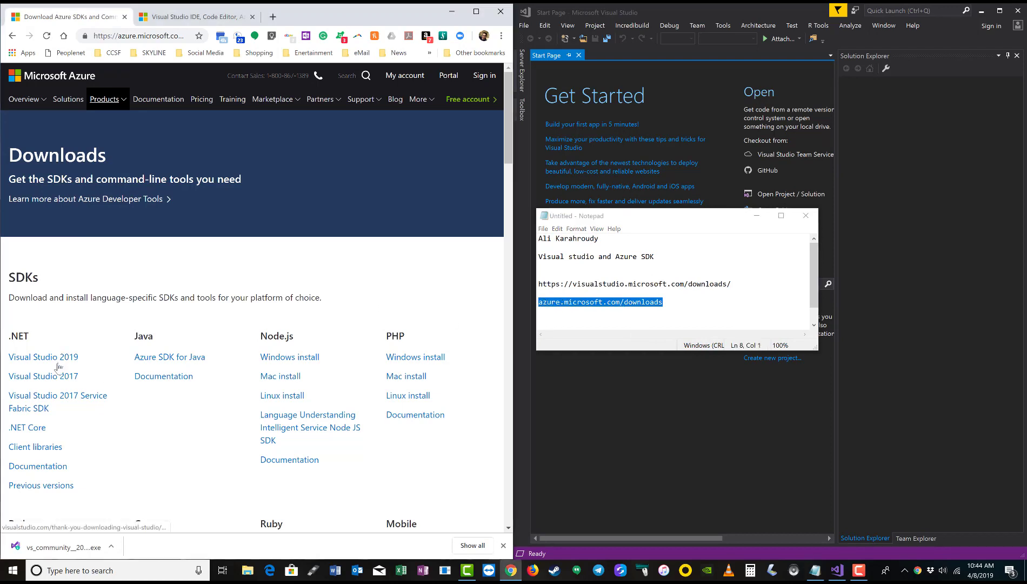
{"action": "scroll", "coordinate": [60, 330], "scroll_direction": "down", "scroll_amount": 2}
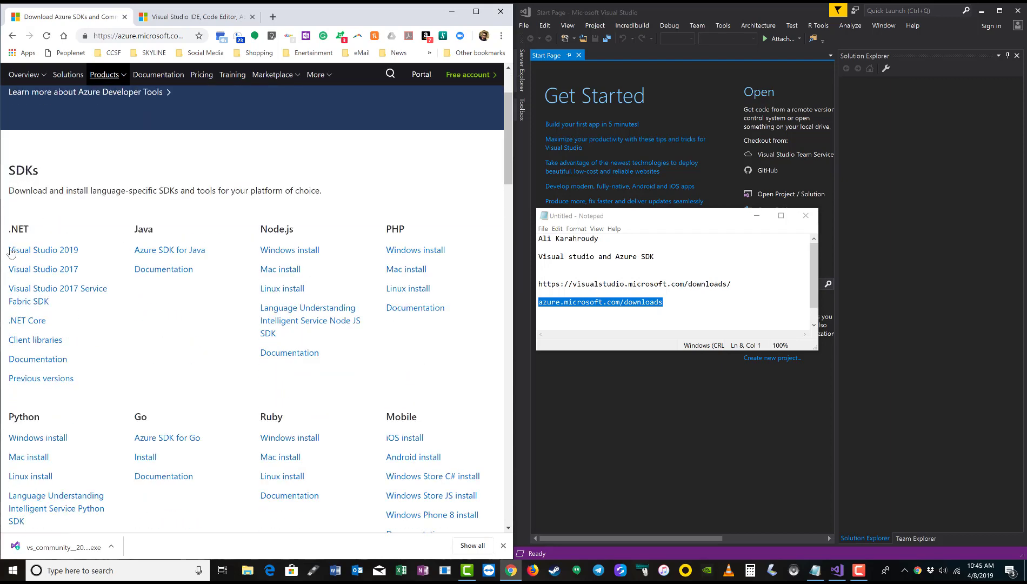
{"action": "scroll", "coordinate": [267, 255], "scroll_direction": "down", "scroll_amount": 1}
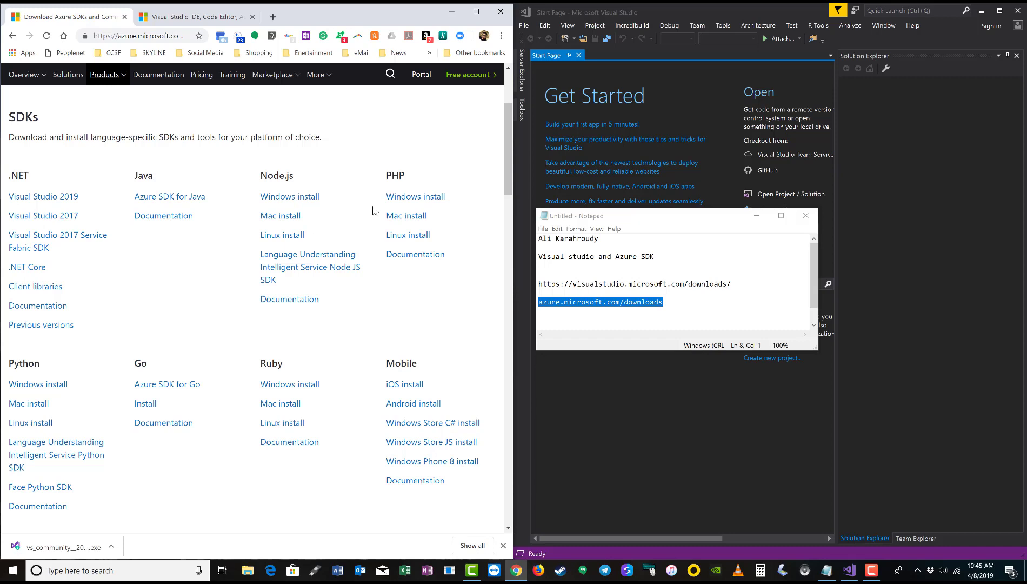
Open Help > About Microsoft Visual Studio to check the installed version, 15.5.1
{"action": "left_click", "coordinate": [619, 12]}
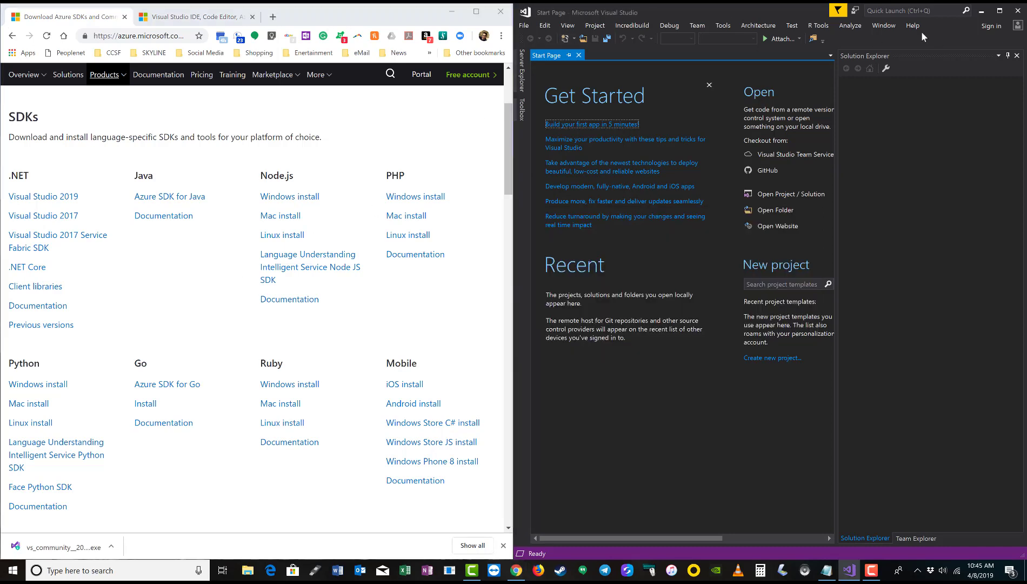
{"action": "left_click", "coordinate": [912, 26]}
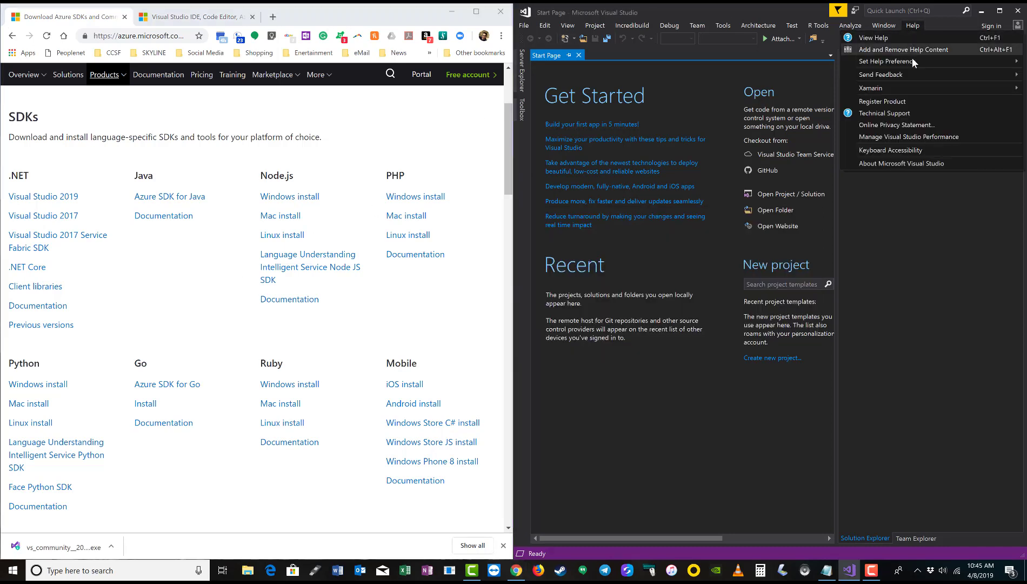
{"action": "left_click", "coordinate": [919, 163]}
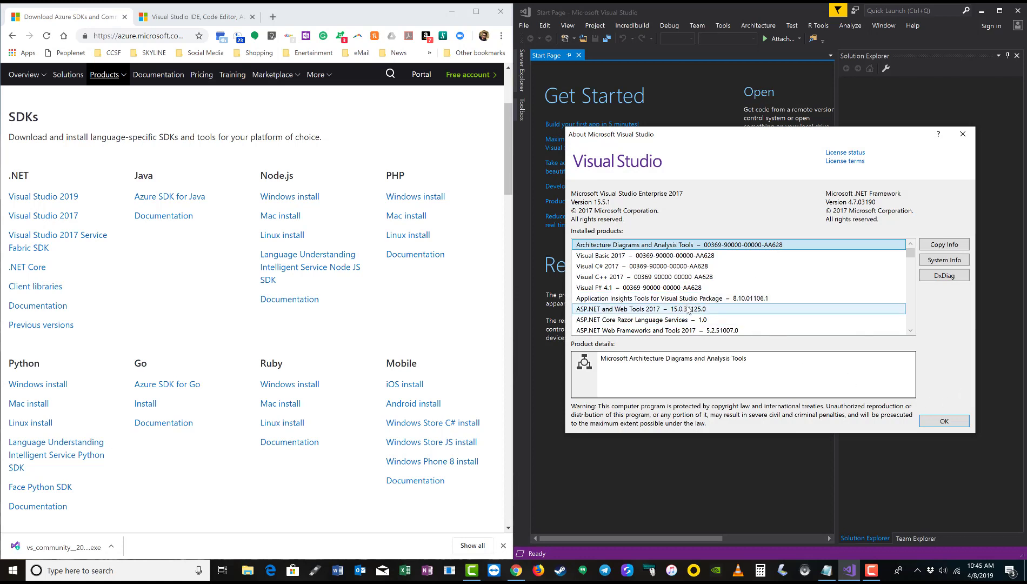
Download Visual Studio 2017 from the .NET SDKs list and run the vs_community installer
{"action": "scroll", "coordinate": [777, 297], "scroll_direction": "down", "scroll_amount": 3}
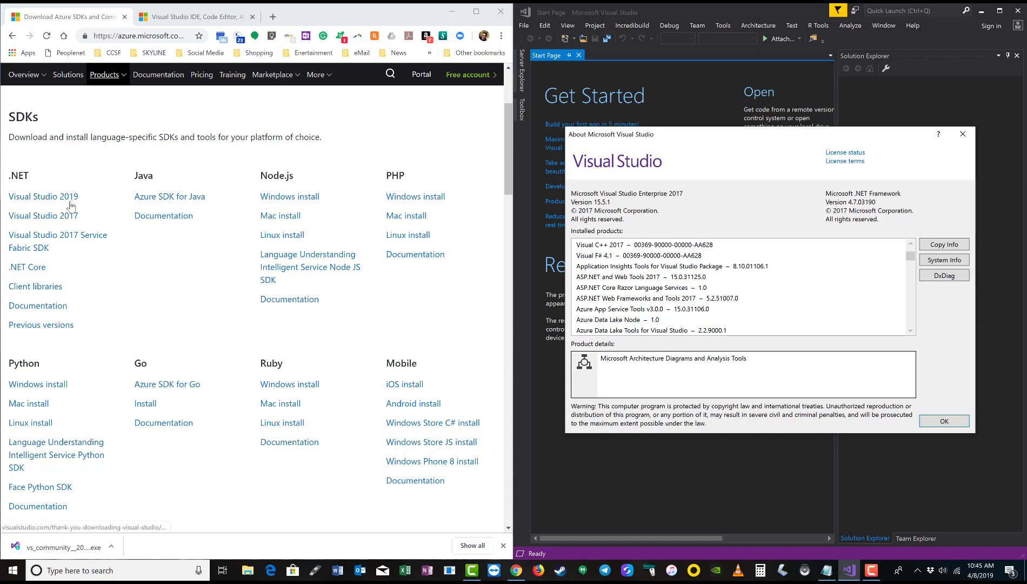
{"action": "left_click", "coordinate": [61, 216]}
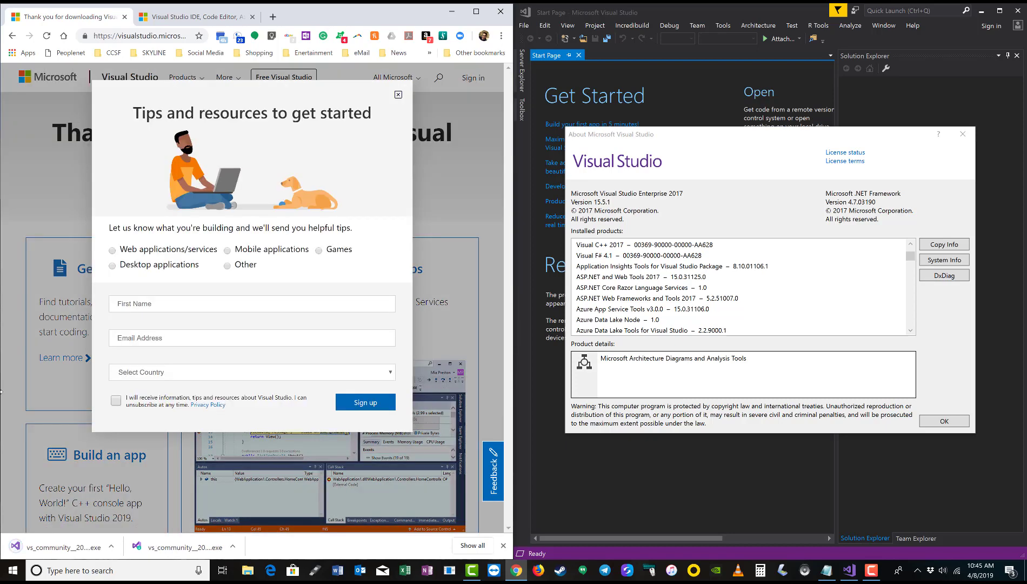
{"action": "left_click", "coordinate": [87, 554]}
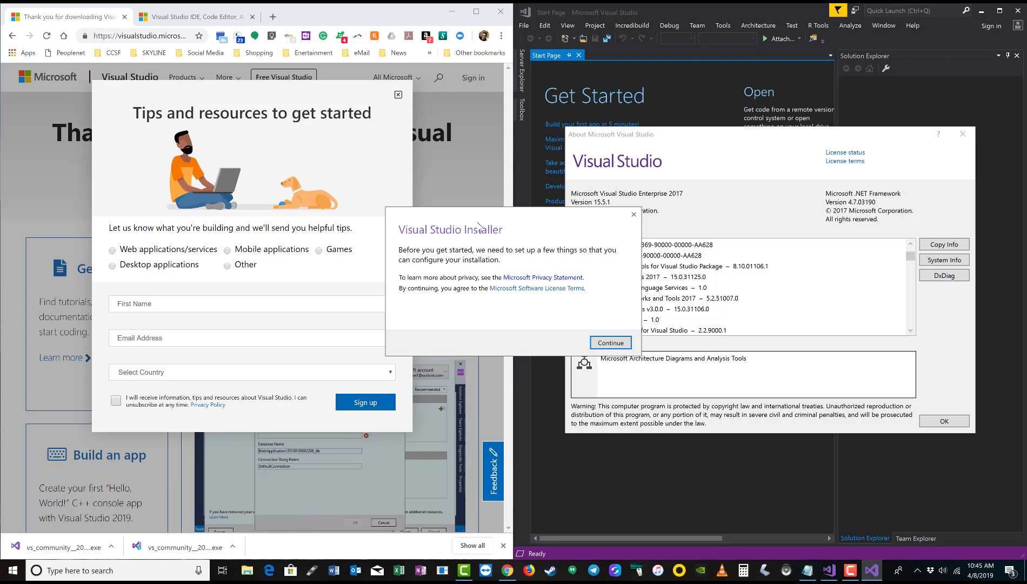
Dismiss Chrome's tips and resources sign-up popup to reveal the thank-you page beside the installer
{"action": "left_click", "coordinate": [397, 96]}
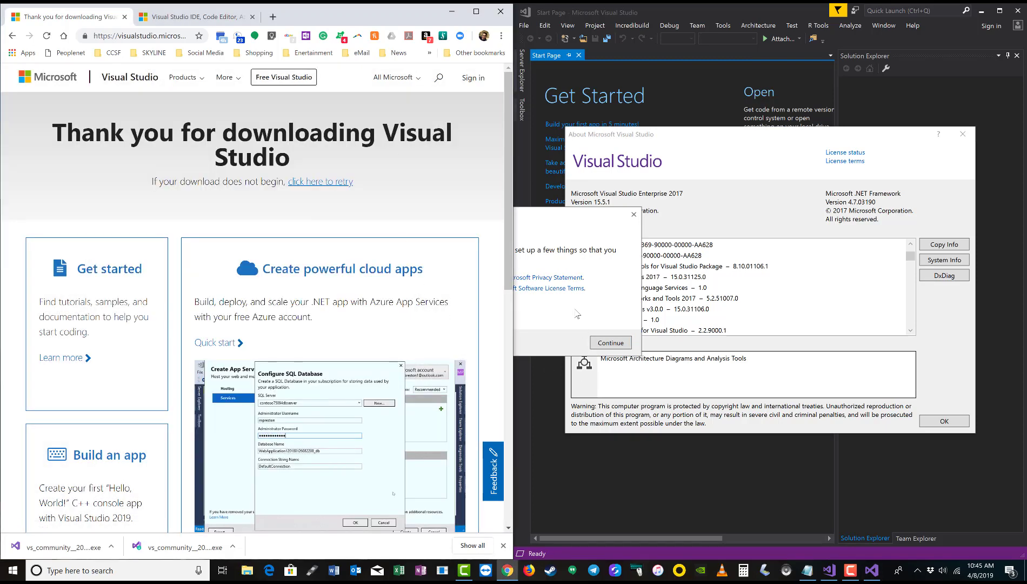
{"action": "left_click", "coordinate": [527, 316]}
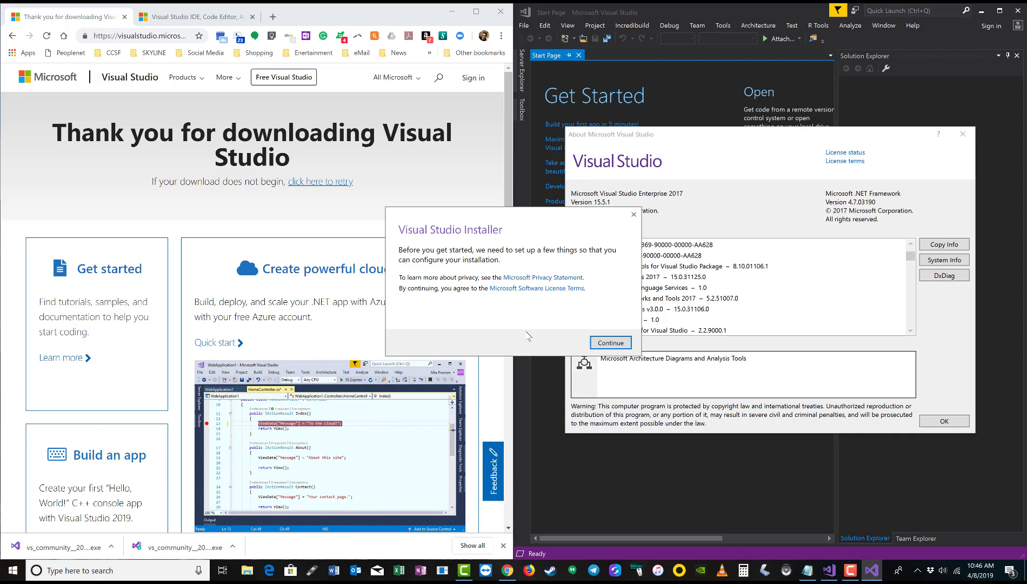
Continue the installer setup, move its progress window aside, and return to the Azure SDKs page
{"action": "left_click", "coordinate": [620, 344]}
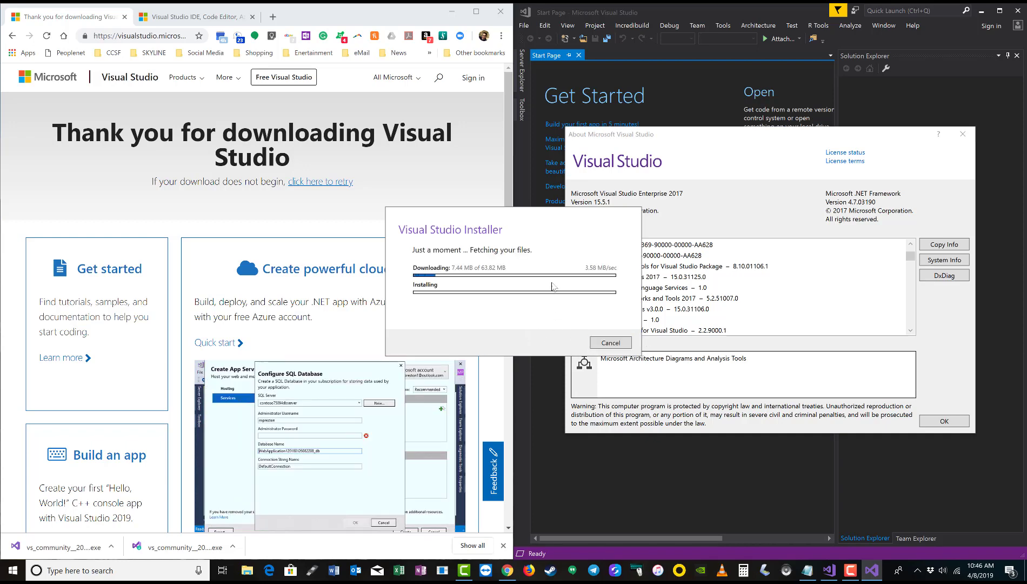
{"action": "left_click_drag", "start_coordinate": [538, 221], "coordinate": [844, 99]}
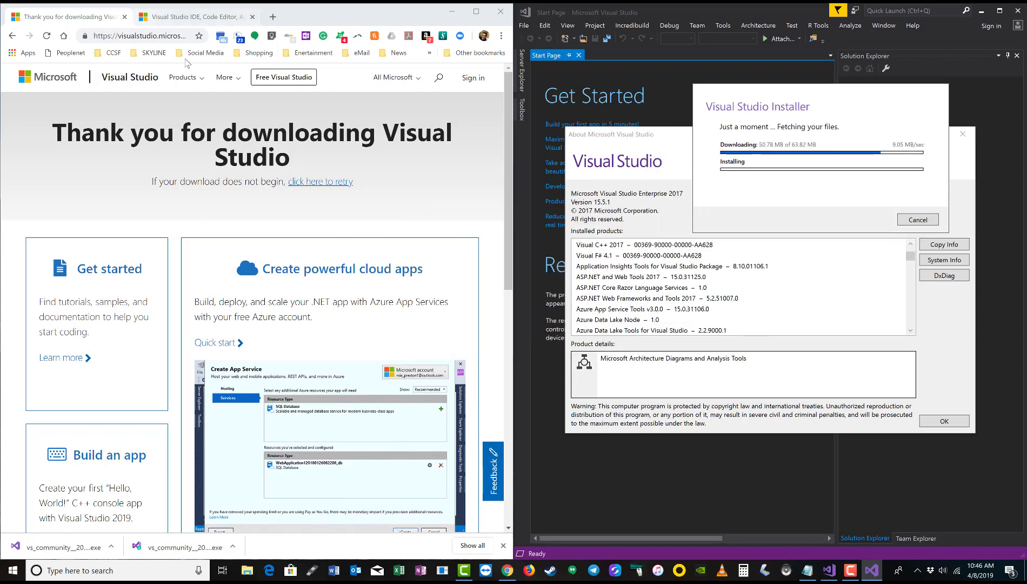
{"action": "left_click", "coordinate": [11, 36]}
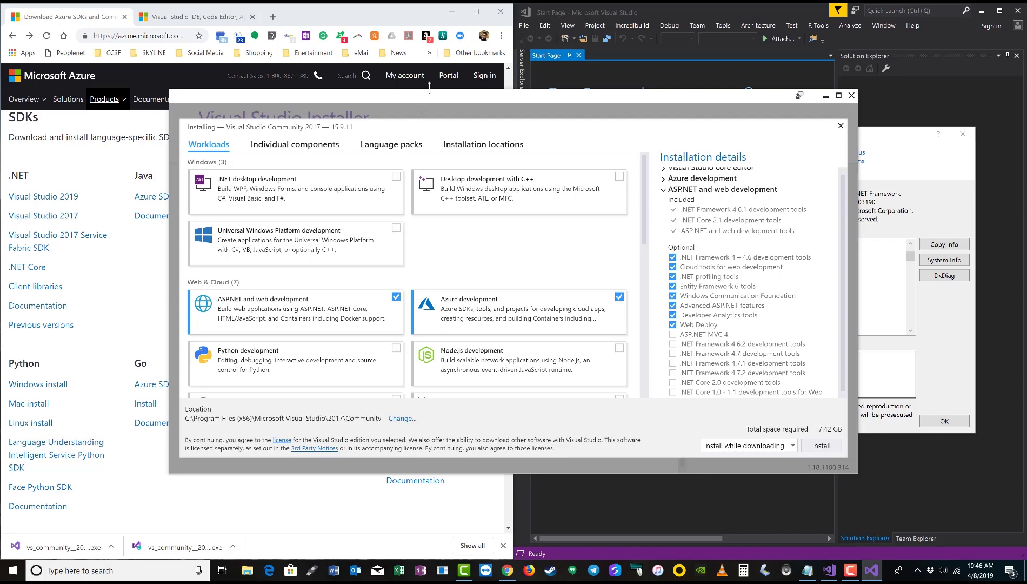
Expand the Azure development workload card to review its included and optional components
{"action": "left_click_drag", "start_coordinate": [428, 87], "coordinate": [495, 78]}
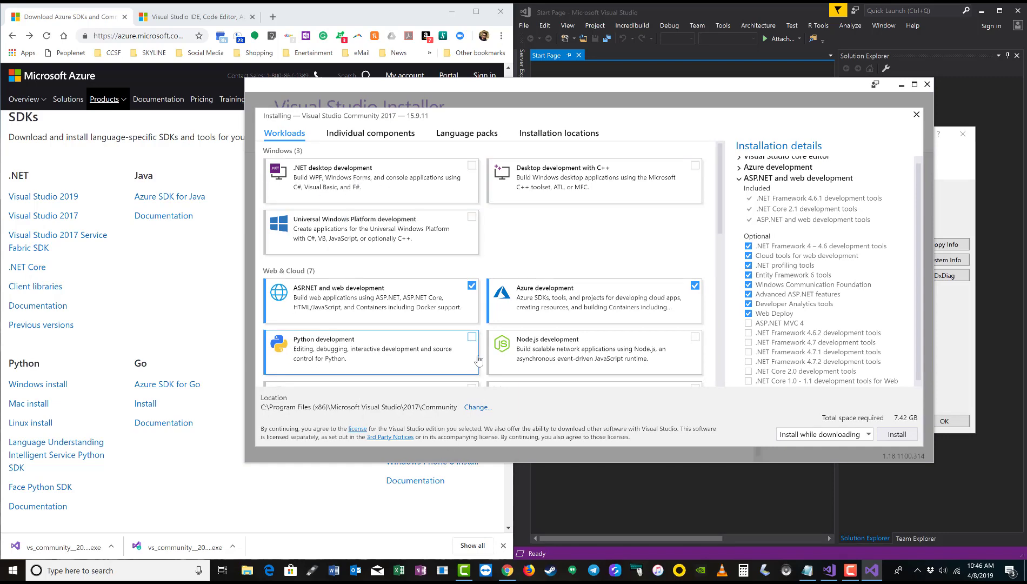
{"action": "scroll", "coordinate": [478, 373], "scroll_direction": "down", "scroll_amount": 10}
{"action": "scroll", "coordinate": [478, 360], "scroll_direction": "down", "scroll_amount": 1}
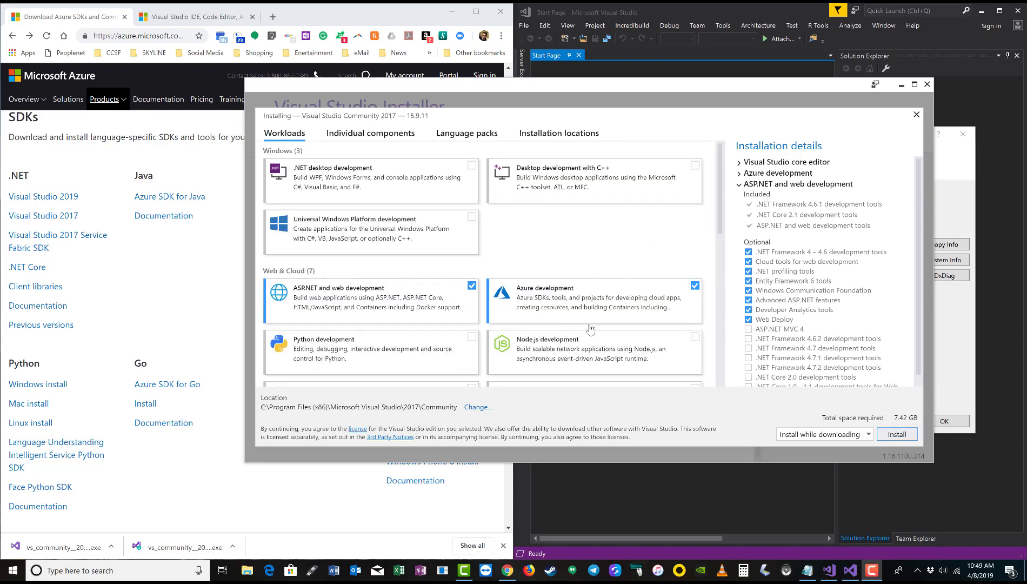
{"action": "left_click", "coordinate": [739, 175]}
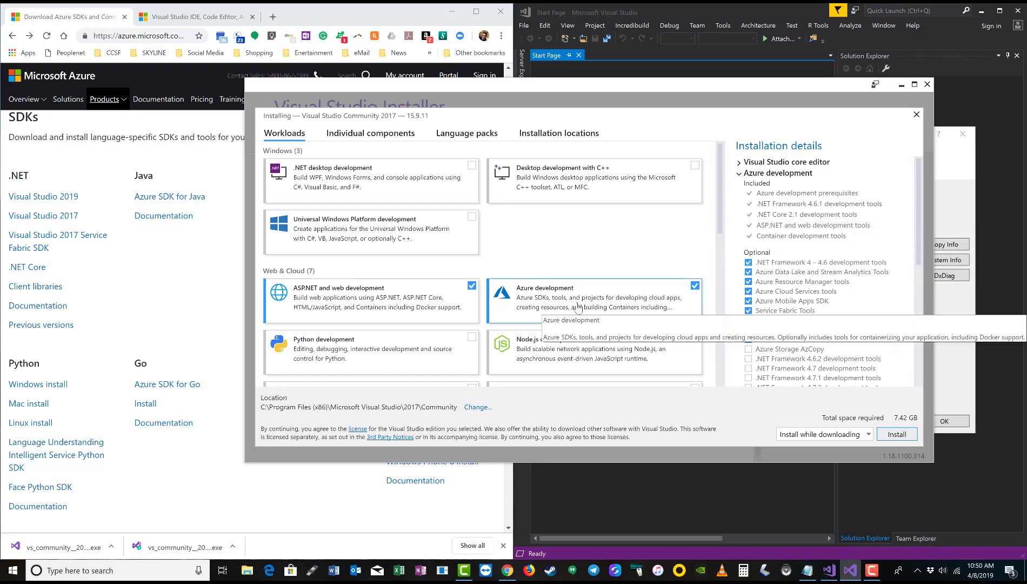
{"action": "scroll", "coordinate": [578, 307], "scroll_direction": "down", "scroll_amount": 1}
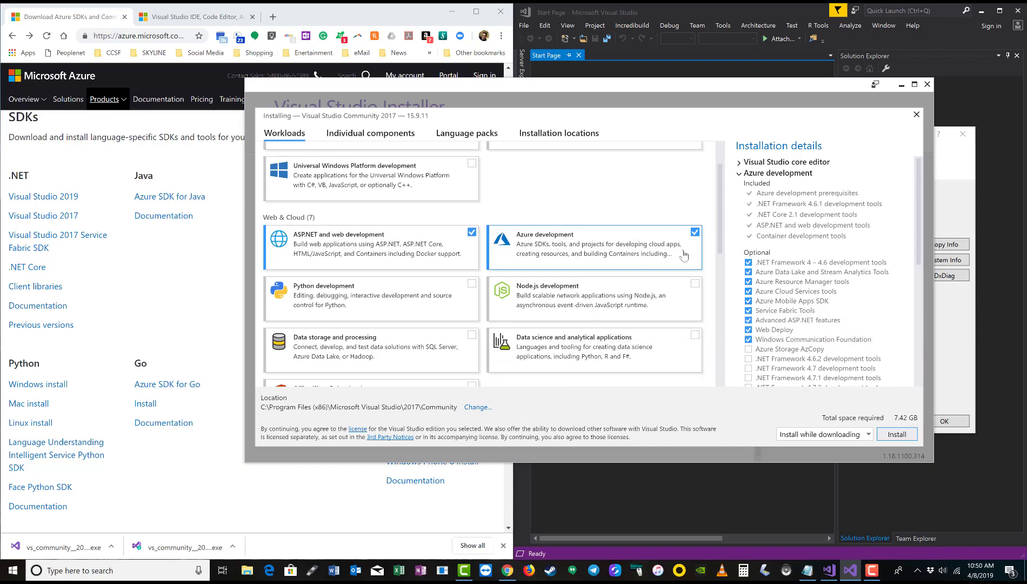
{"action": "scroll", "coordinate": [620, 252], "scroll_direction": "down", "scroll_amount": 2}
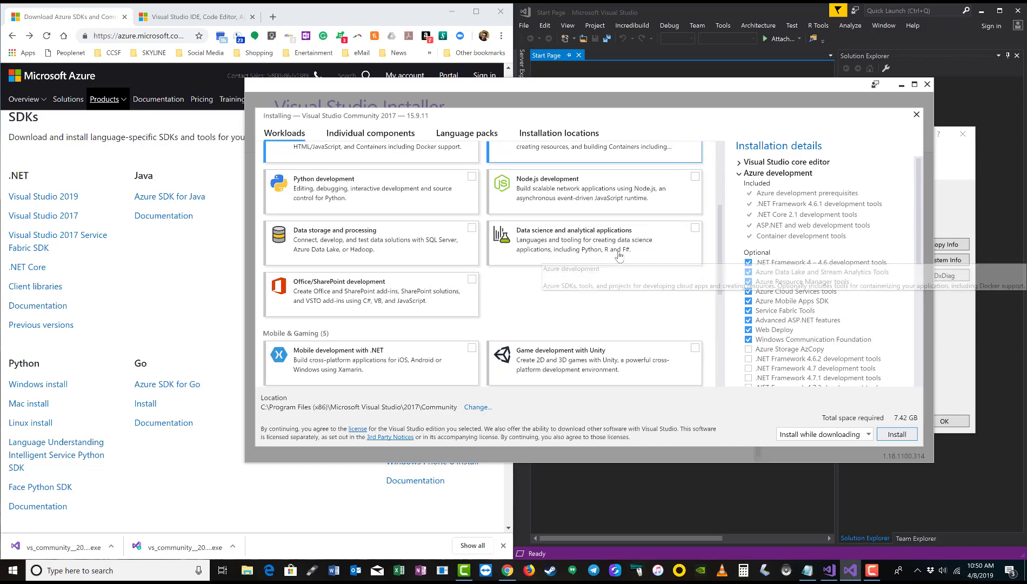
{"action": "scroll", "coordinate": [463, 271], "scroll_direction": "down", "scroll_amount": 3}
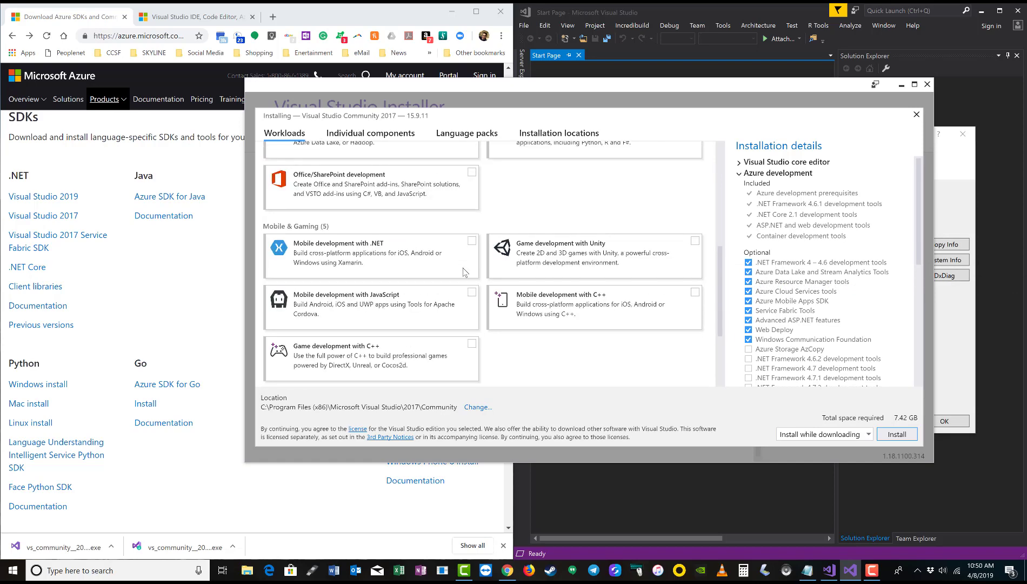
{"action": "scroll", "coordinate": [463, 272], "scroll_direction": "up", "scroll_amount": 6}
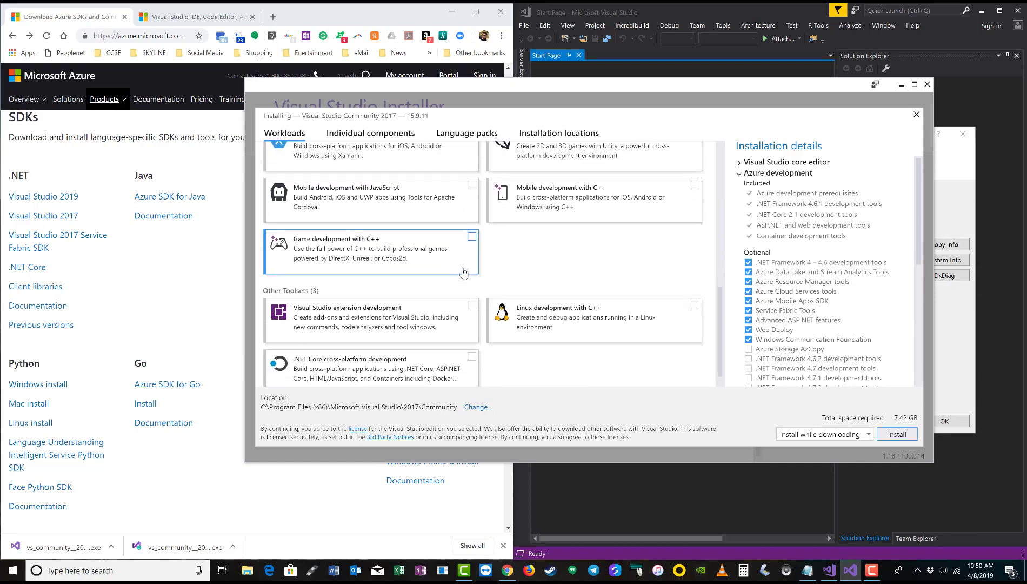
{"action": "scroll", "coordinate": [464, 272], "scroll_direction": "up", "scroll_amount": 1}
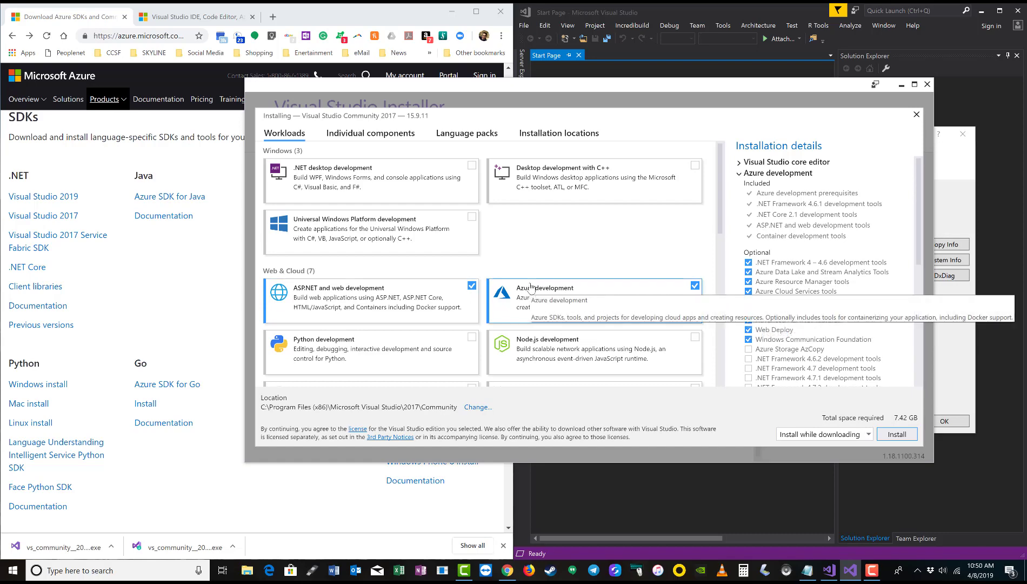
{"action": "left_click", "coordinate": [695, 165]}
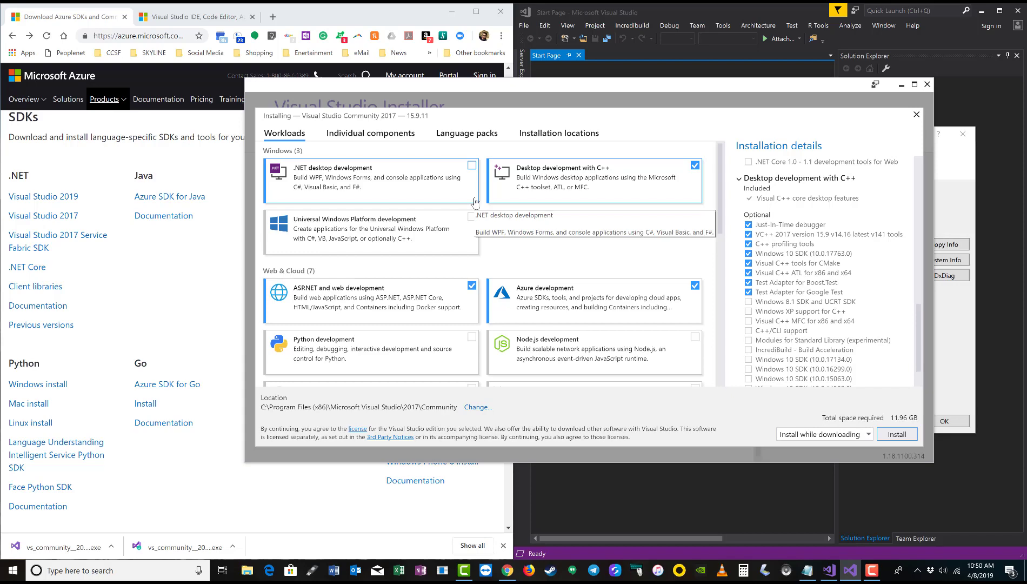
{"action": "scroll", "coordinate": [474, 202], "scroll_direction": "down", "scroll_amount": 2}
{"action": "scroll", "coordinate": [474, 202], "scroll_direction": "down", "scroll_amount": 2}
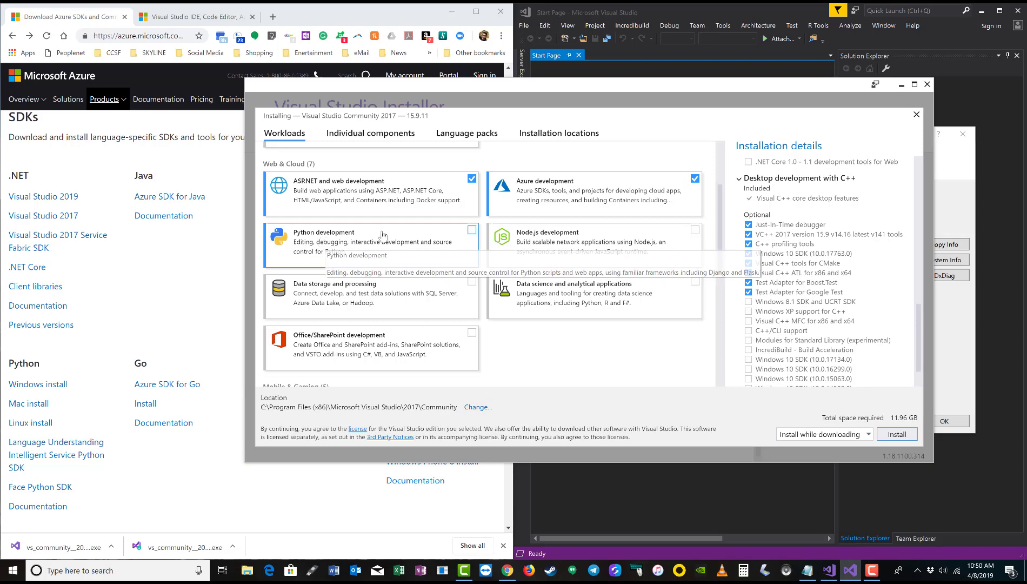
{"action": "left_click", "coordinate": [471, 230]}
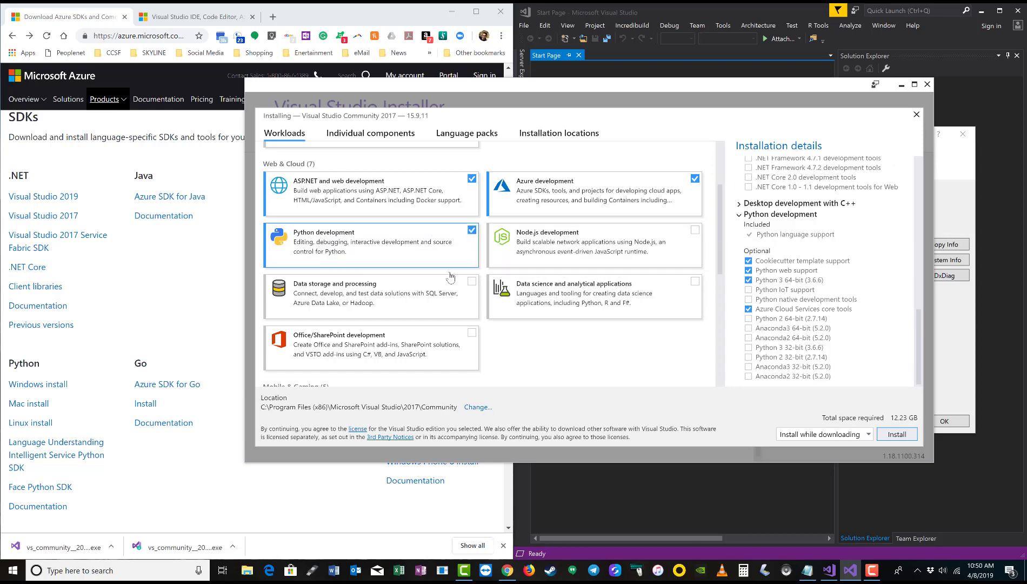
{"action": "scroll", "coordinate": [436, 279], "scroll_direction": "down", "scroll_amount": 2}
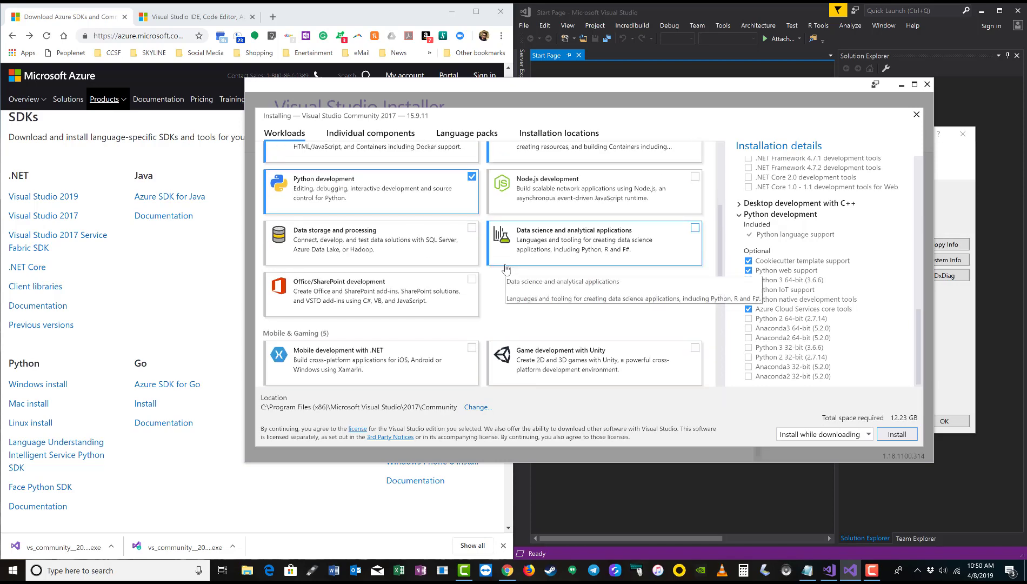
{"action": "scroll", "coordinate": [506, 268], "scroll_direction": "up", "scroll_amount": 4}
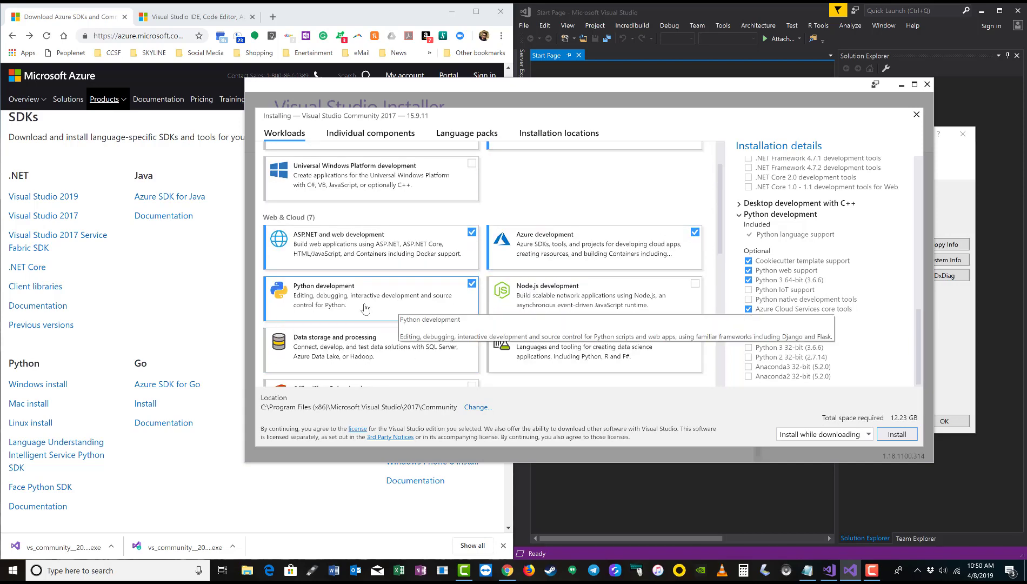
{"action": "scroll", "coordinate": [587, 215], "scroll_direction": "up", "scroll_amount": 2}
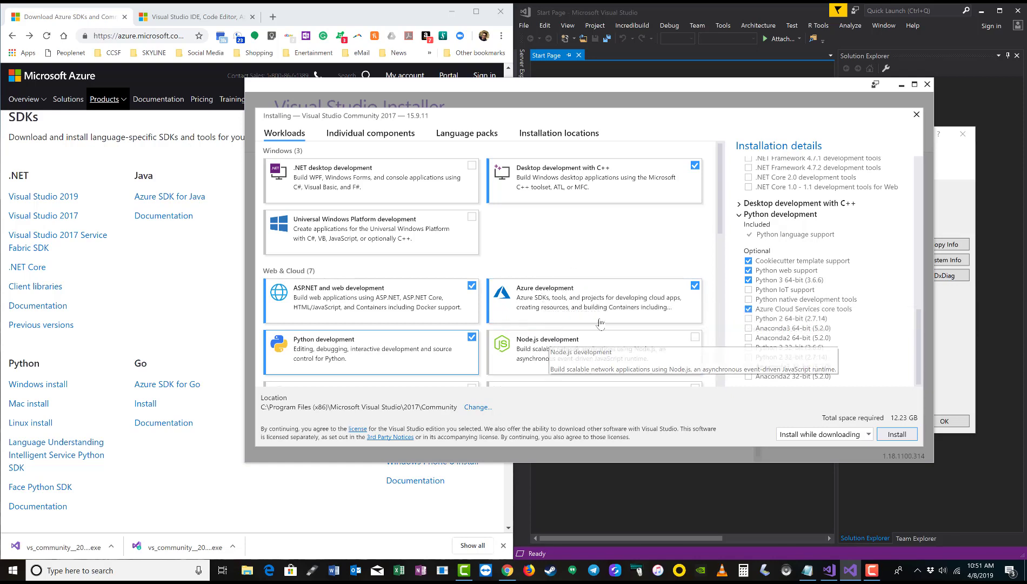
{"action": "scroll", "coordinate": [805, 254], "scroll_direction": "up", "scroll_amount": 8}
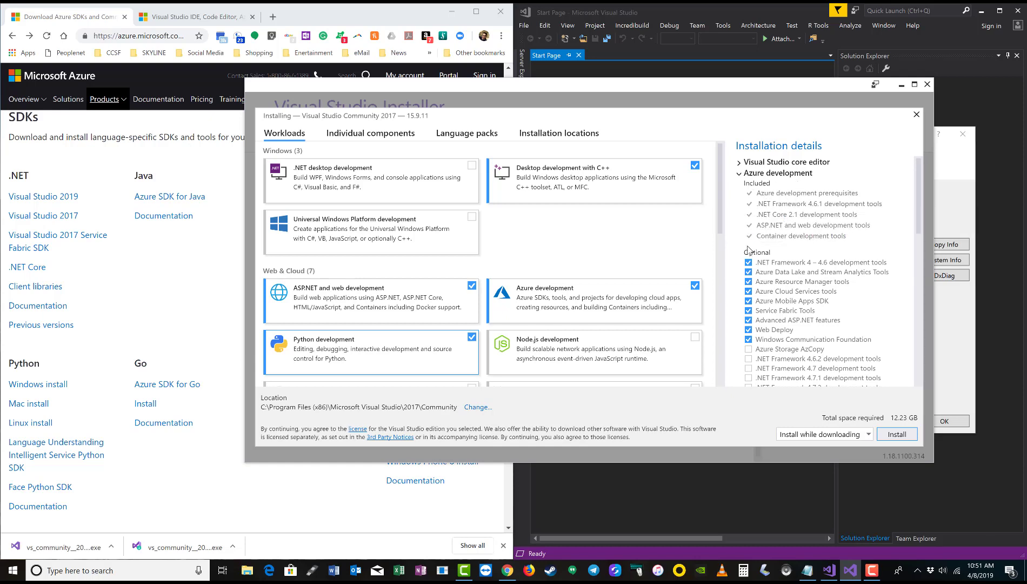
Tick the .NET desktop, UWP, Node.js, Data storage and Data science workloads
{"action": "left_click", "coordinate": [737, 175]}
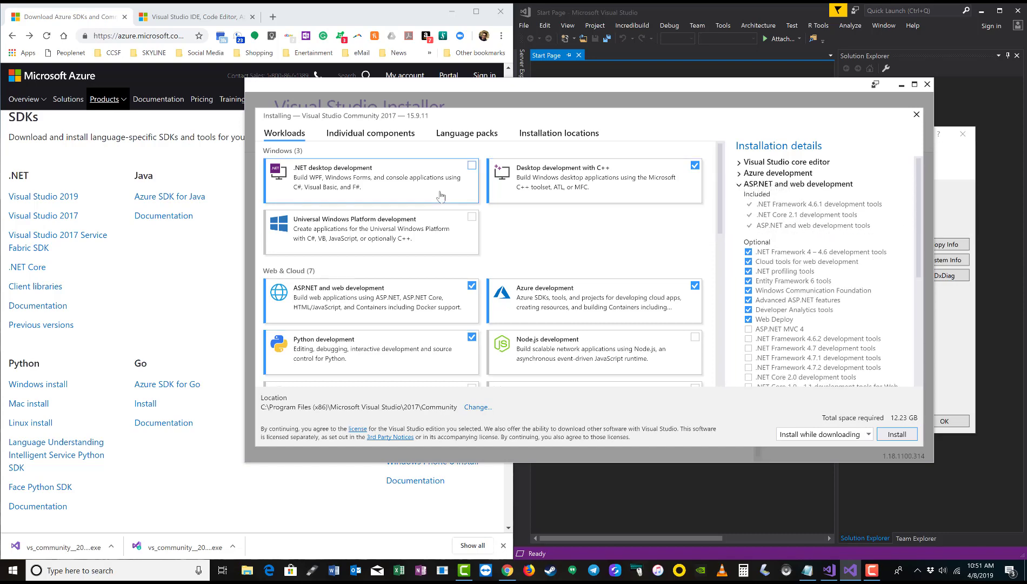
{"action": "left_click", "coordinate": [472, 165]}
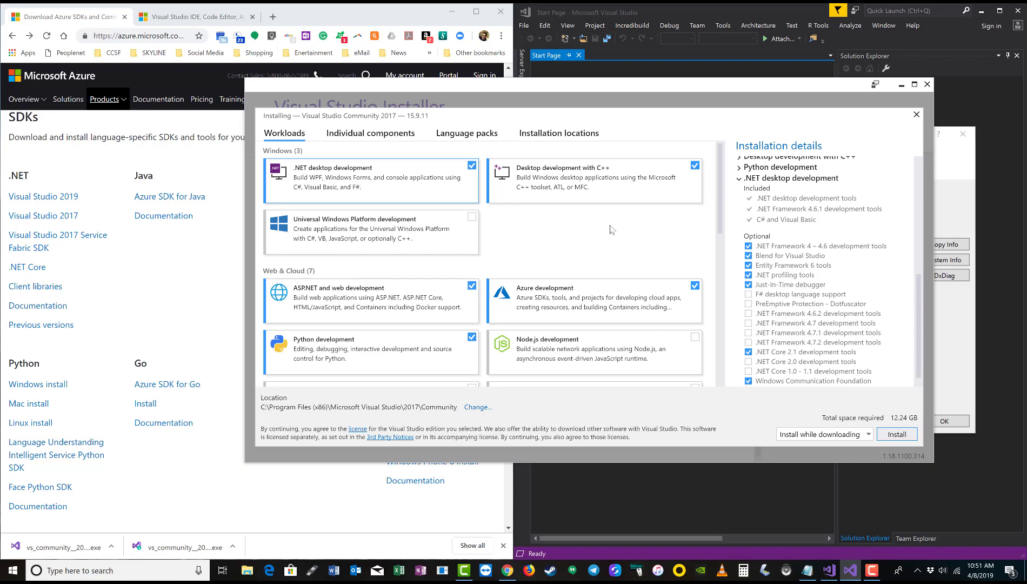
{"action": "left_click", "coordinate": [472, 217]}
{"action": "scroll", "coordinate": [549, 254], "scroll_direction": "down", "scroll_amount": 2}
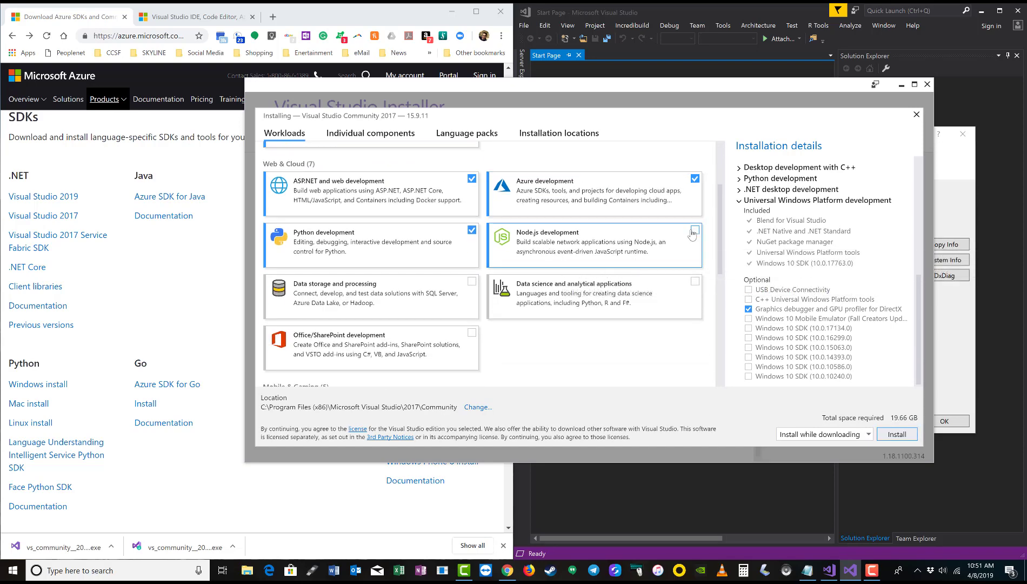
{"action": "left_click", "coordinate": [695, 231]}
{"action": "scroll", "coordinate": [544, 277], "scroll_direction": "down", "scroll_amount": 1}
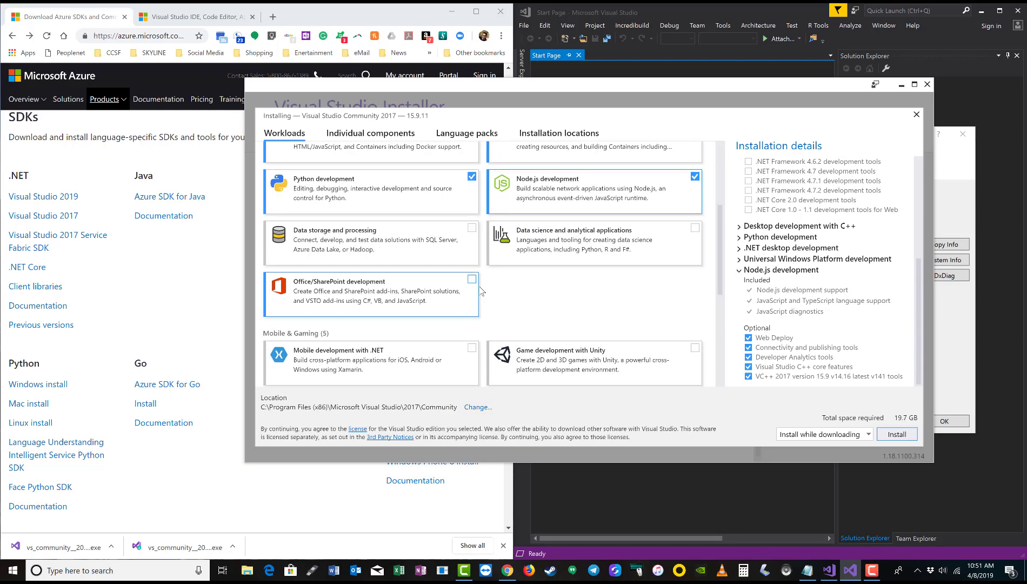
{"action": "left_click", "coordinate": [472, 228]}
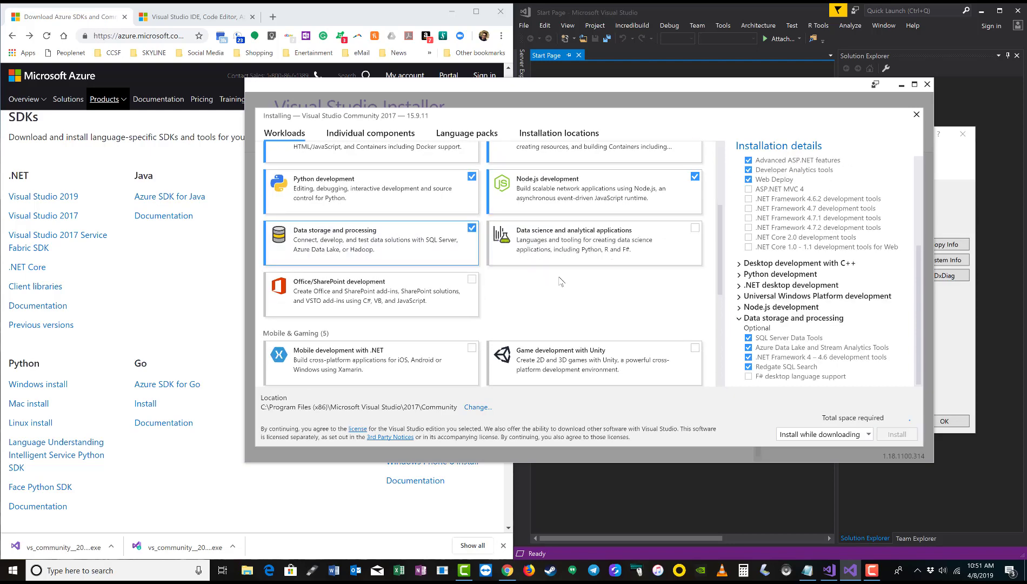
{"action": "scroll", "coordinate": [560, 281], "scroll_direction": "down", "scroll_amount": 1}
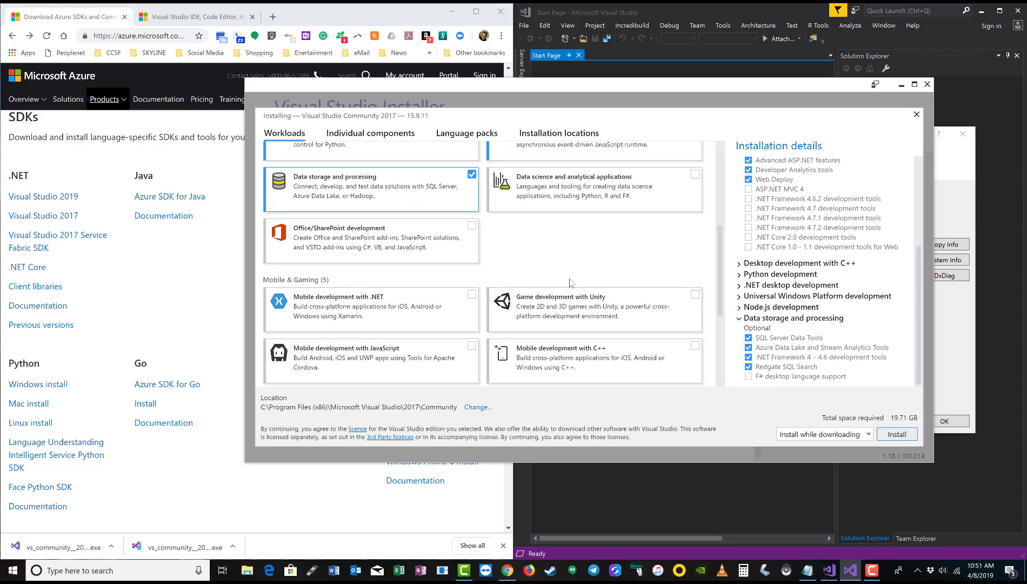
{"action": "left_click", "coordinate": [695, 175]}
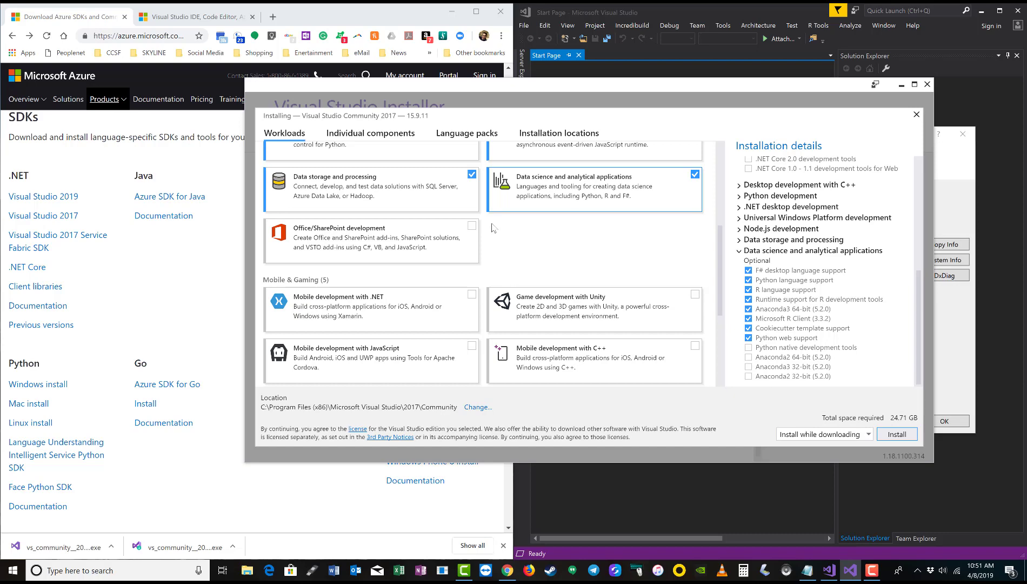
Start installing Visual Studio Community 2017 with the selected 24.71 GB of workloads
{"action": "scroll", "coordinate": [538, 231], "scroll_direction": "down", "scroll_amount": 1}
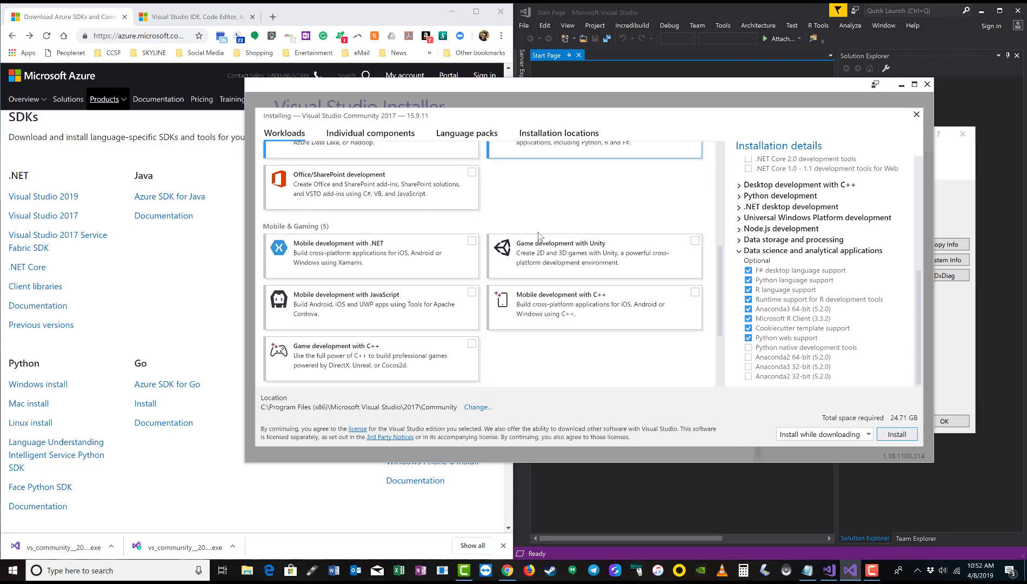
{"action": "scroll", "coordinate": [538, 236], "scroll_direction": "down", "scroll_amount": 1}
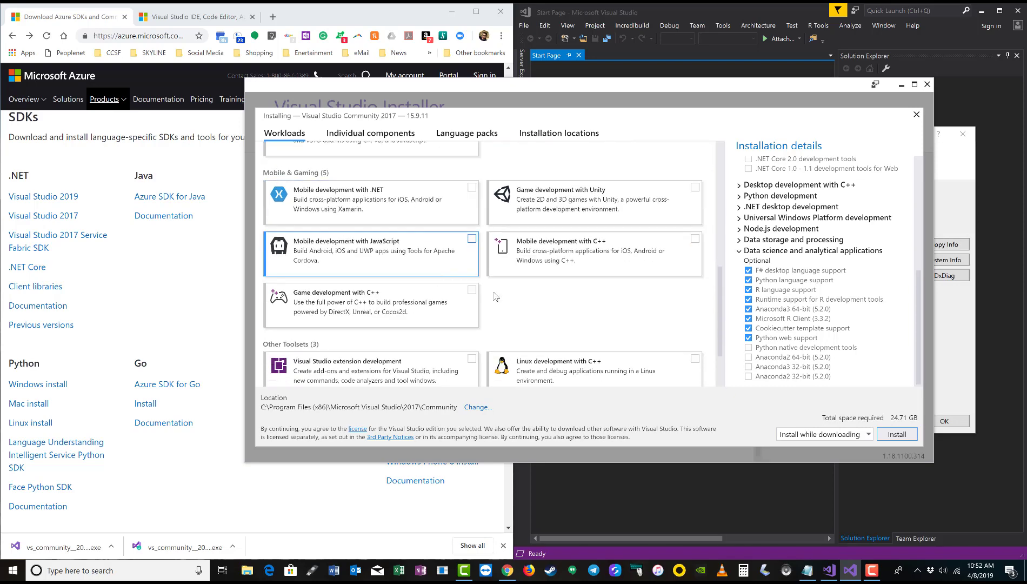
{"action": "scroll", "coordinate": [557, 236], "scroll_direction": "down", "scroll_amount": 1}
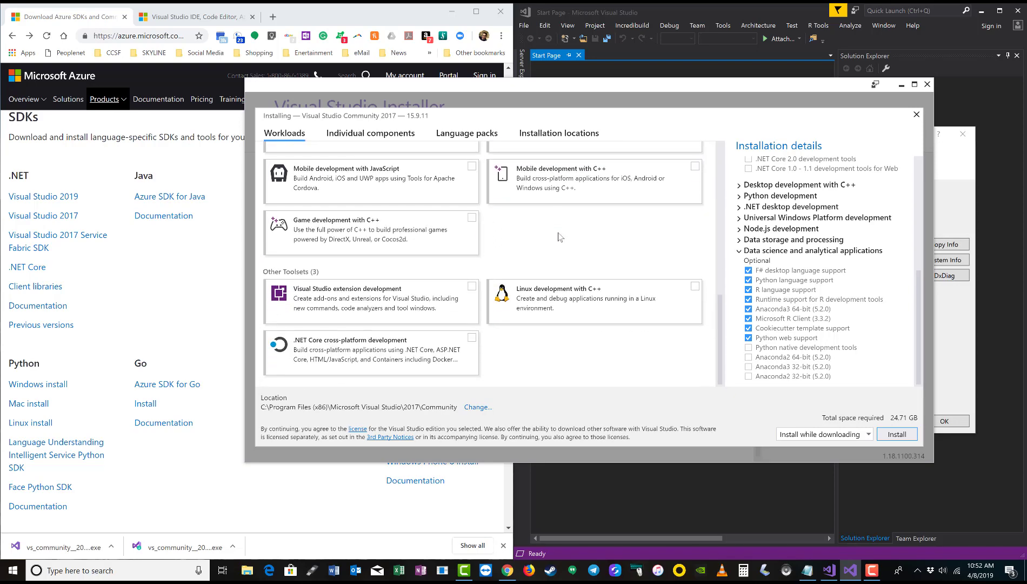
{"action": "scroll", "coordinate": [559, 237], "scroll_direction": "up", "scroll_amount": 8}
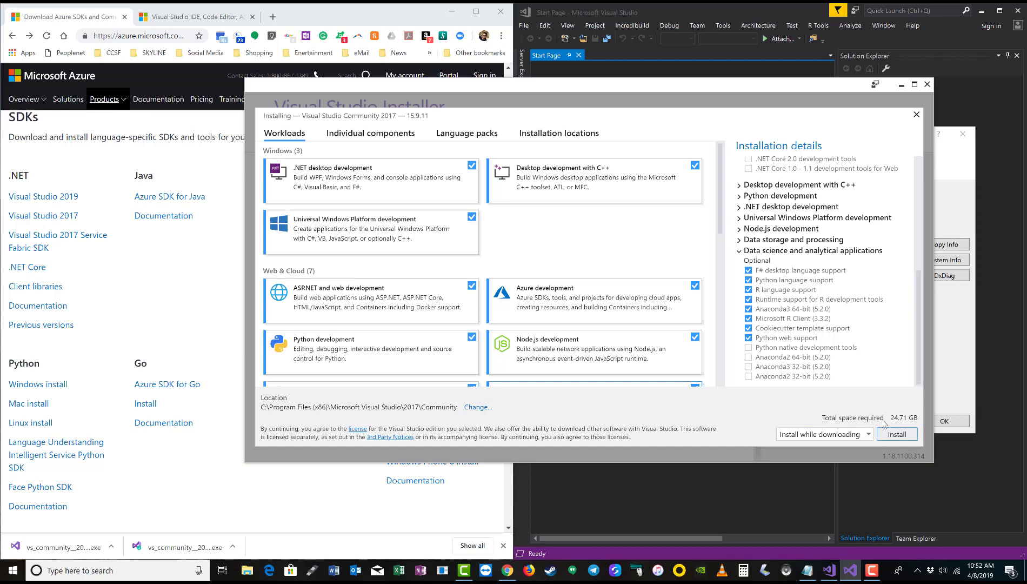
{"action": "left_click", "coordinate": [897, 434]}
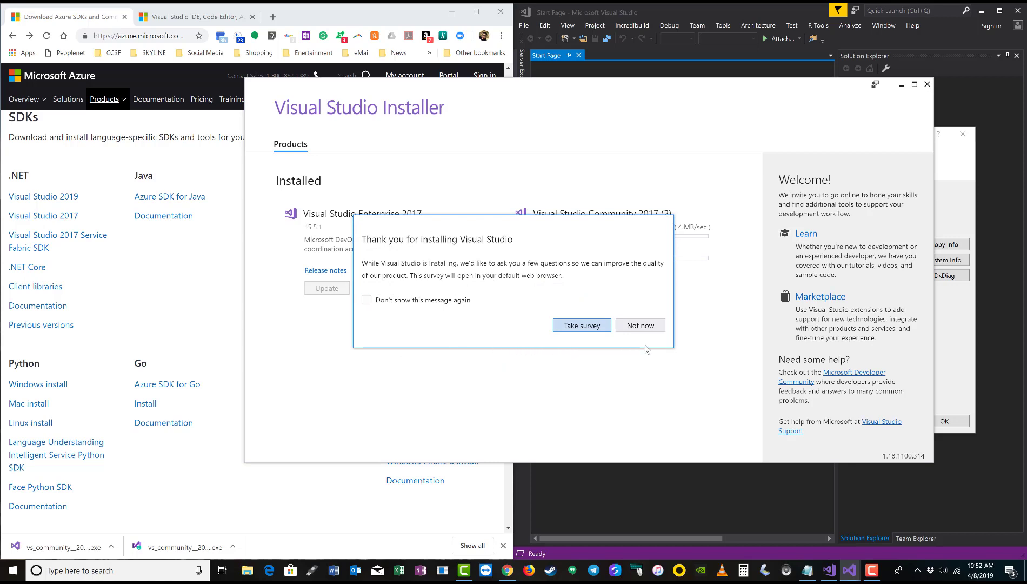
Decline the installation survey and bring up File Explorer while the download continues
{"action": "left_click", "coordinate": [652, 326]}
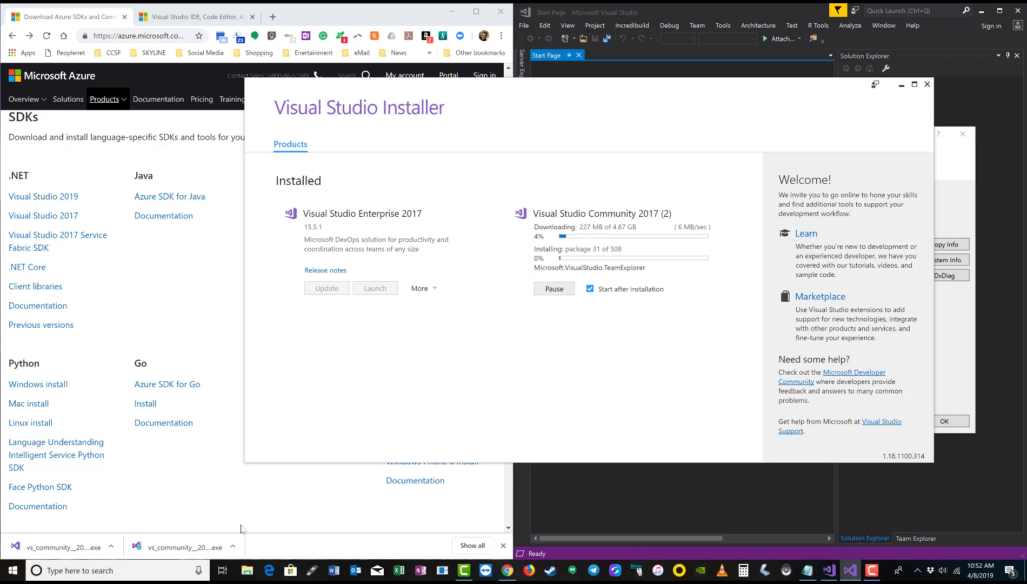
{"action": "left_click", "coordinate": [248, 571]}
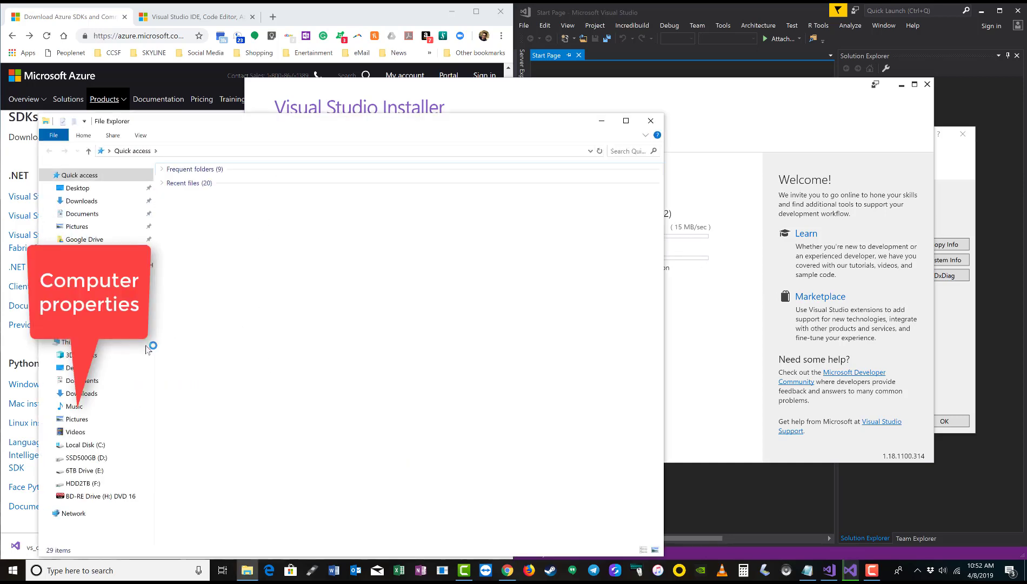
Show This PC's system properties (Windows 10 Pro, i7-4790K, 16 GB), close Explorer, narrow the window
{"action": "right_click", "coordinate": [77, 342]}
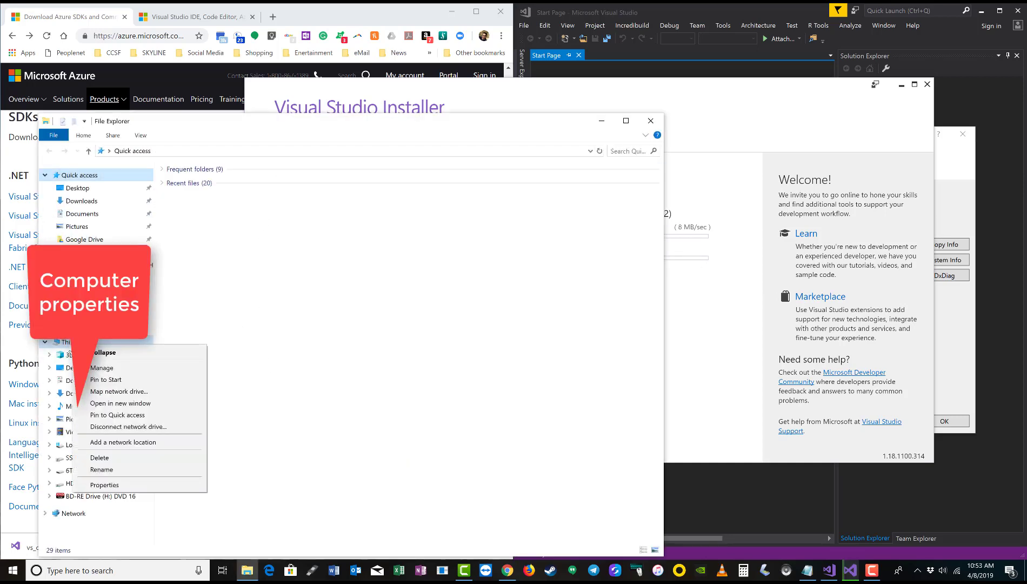
{"action": "left_click", "coordinate": [104, 484]}
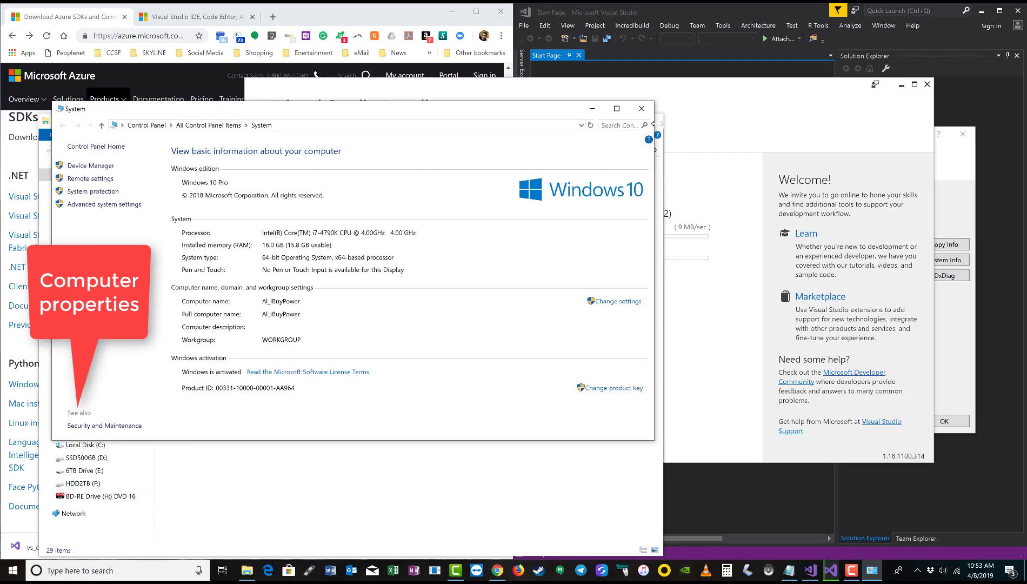
{"action": "left_click", "coordinate": [659, 125]}
{"action": "left_click", "coordinate": [659, 125]}
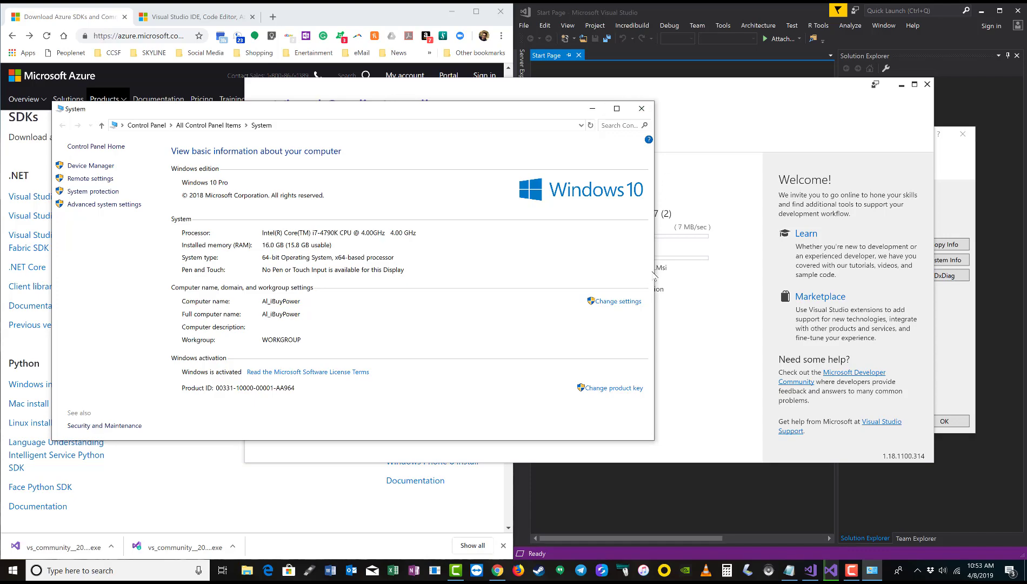
{"action": "left_click_drag", "start_coordinate": [651, 266], "coordinate": [506, 266]}
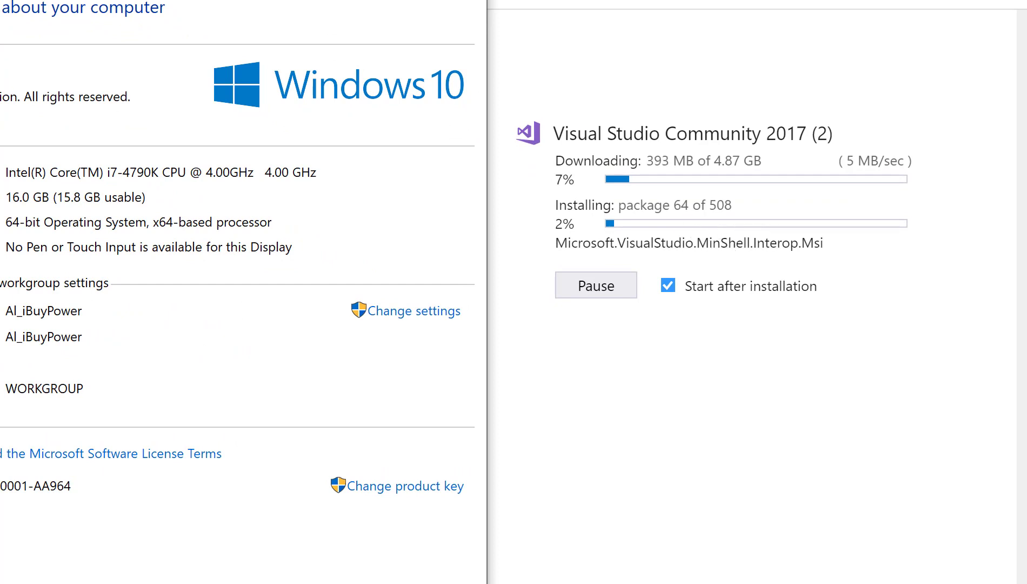
Close the System window and let Visual Studio 2017 finish installing and open its Start Page
{"action": "left_click", "coordinate": [573, 562]}
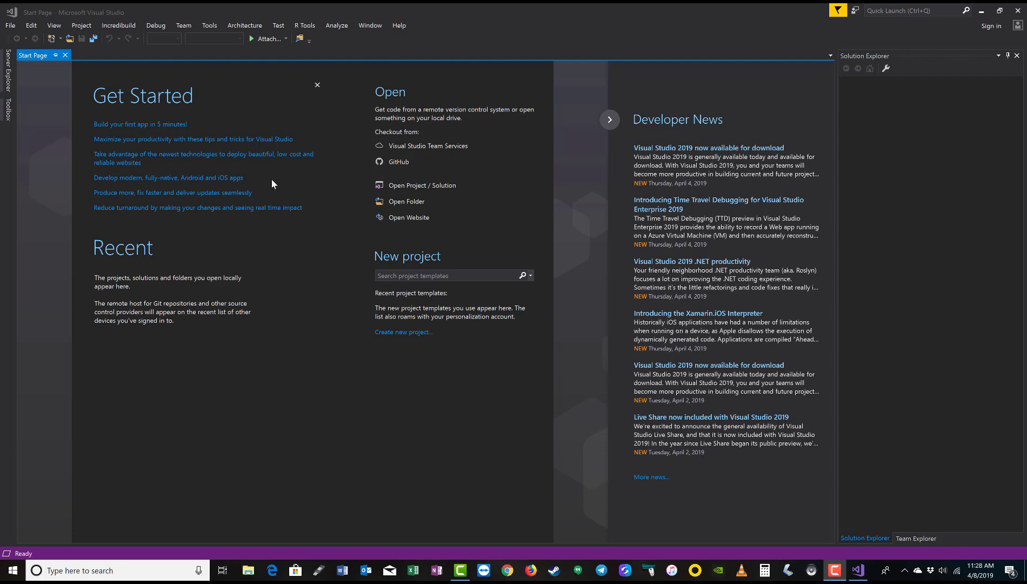
Open Server Explorer and expand the Azure (Not connected) node to list App Service, Storage and more
{"action": "left_click", "coordinate": [54, 26]}
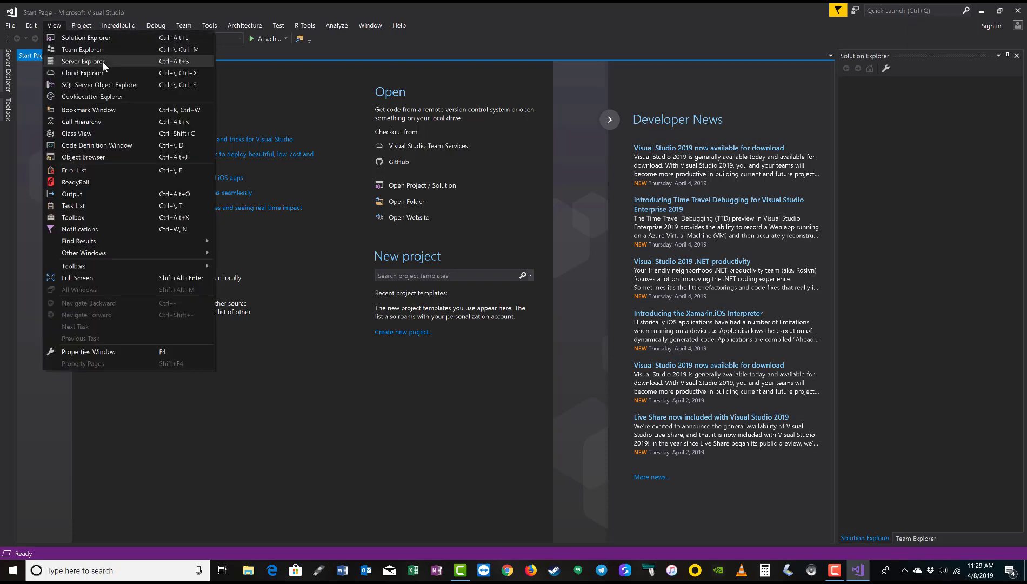
{"action": "left_click", "coordinate": [103, 62]}
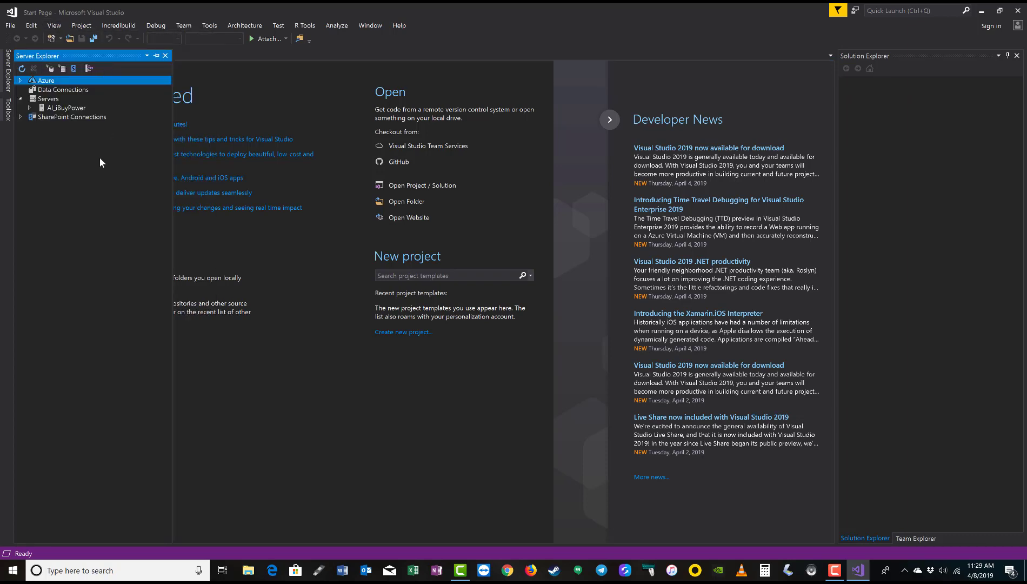
{"action": "left_click", "coordinate": [20, 81]}
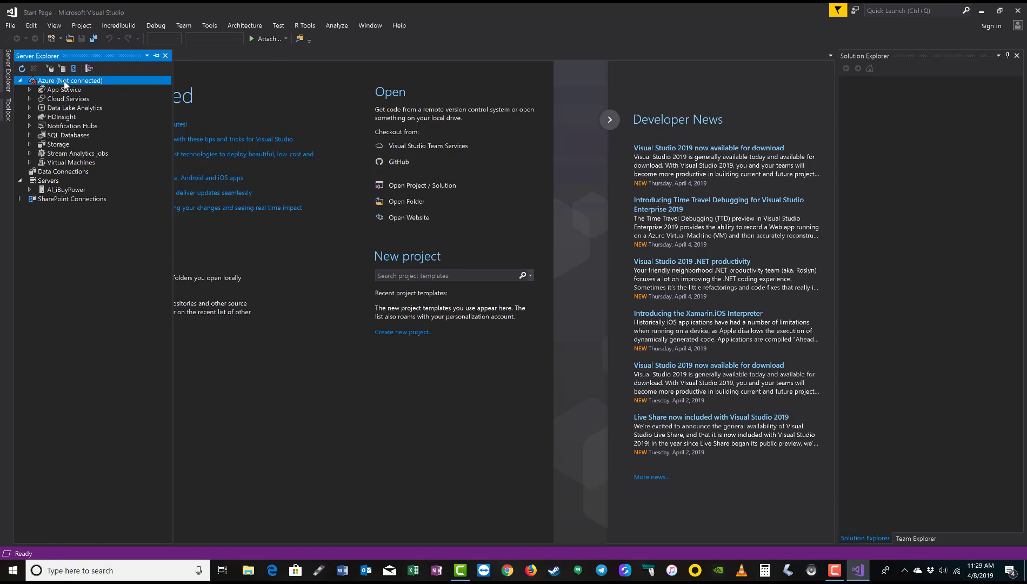
Sign in through Manage and Filter Subscriptions by entering the Microsoft account's e-mail address
{"action": "right_click", "coordinate": [64, 82]}
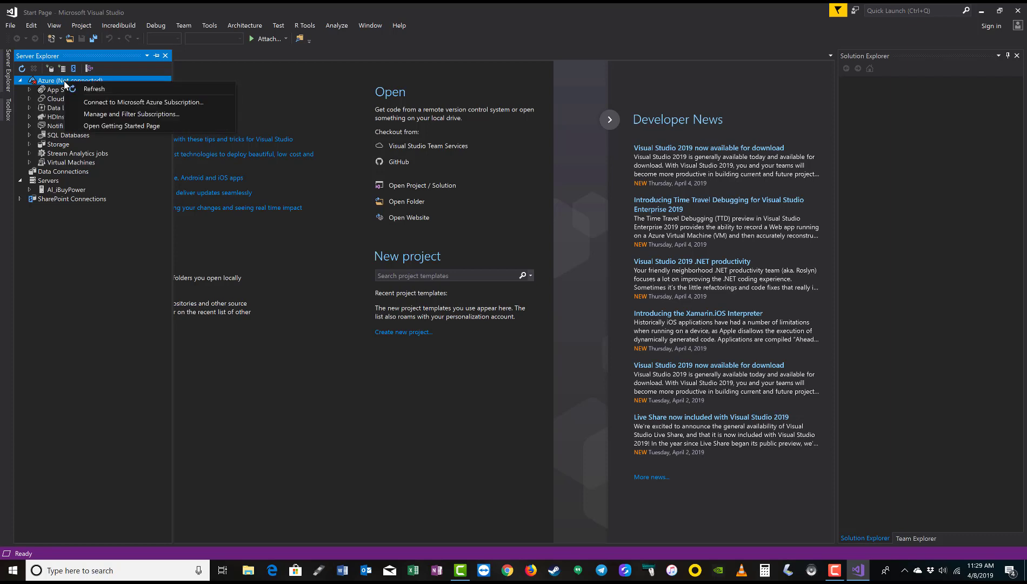
{"action": "left_click", "coordinate": [104, 110]}
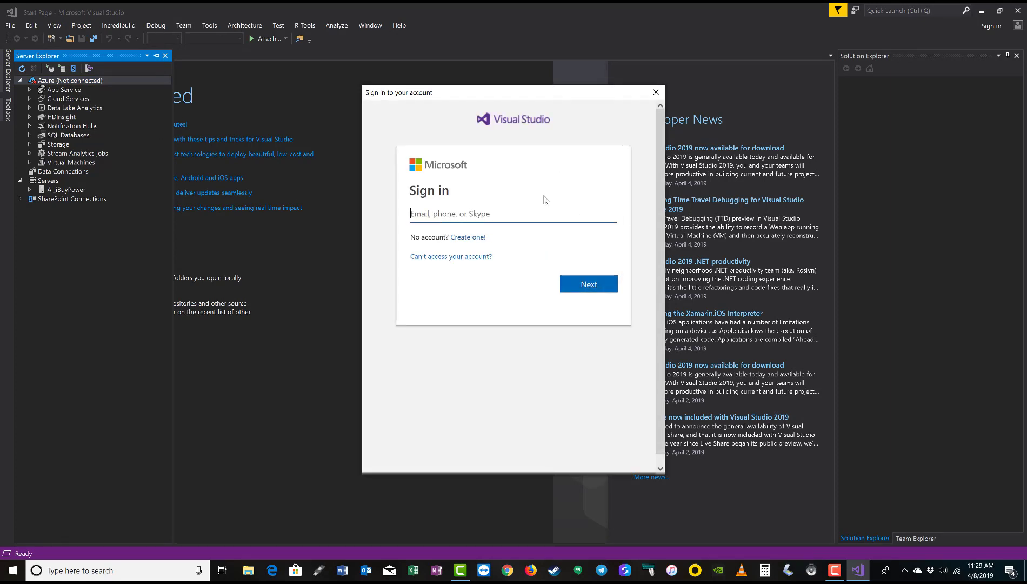
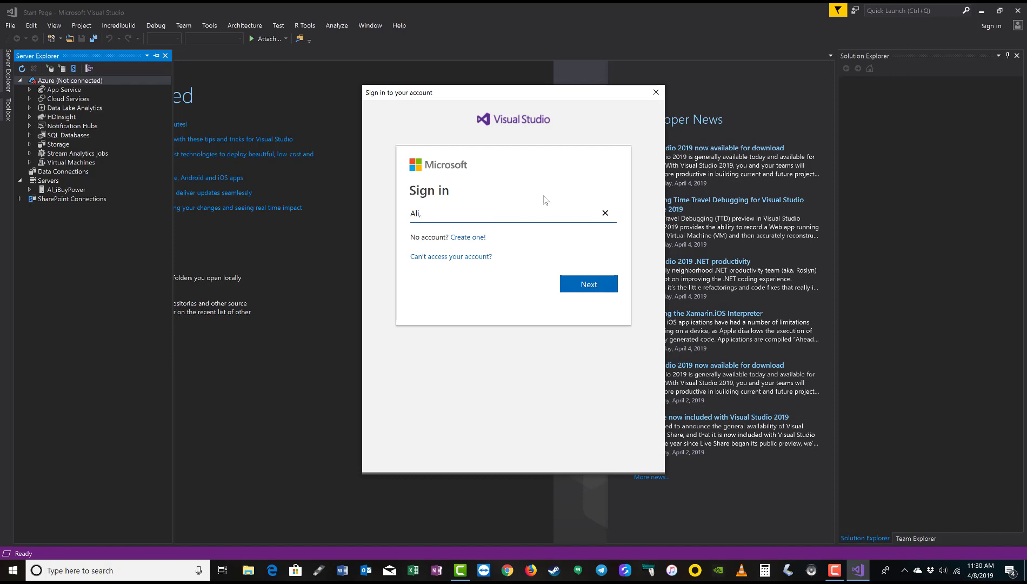
{"action": "left_click", "coordinate": [567, 282]}
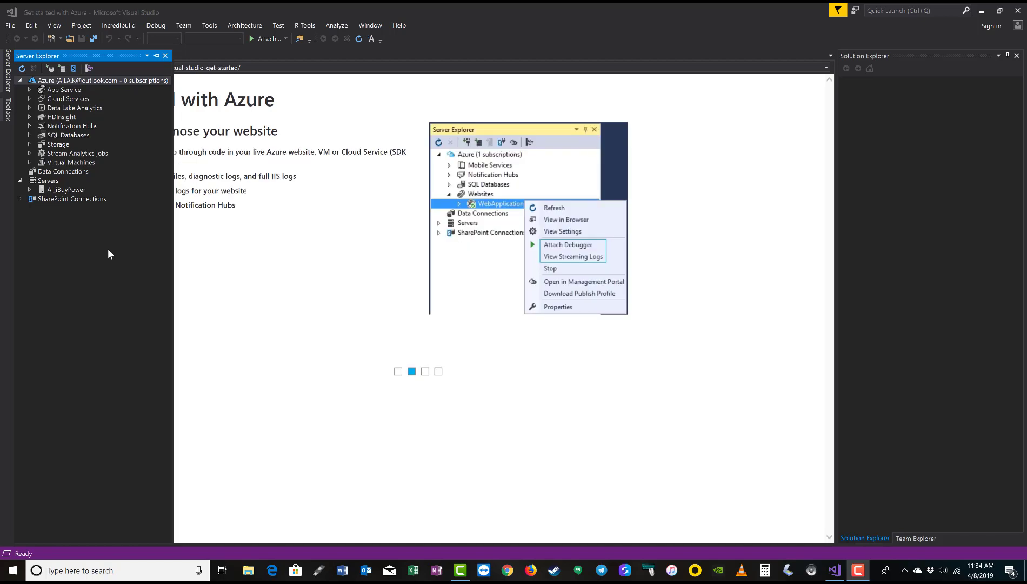
Open Cloud Explorer and expand Data Lake Analytics and Storage Accounts to show their local resources
{"action": "left_click", "coordinate": [54, 26]}
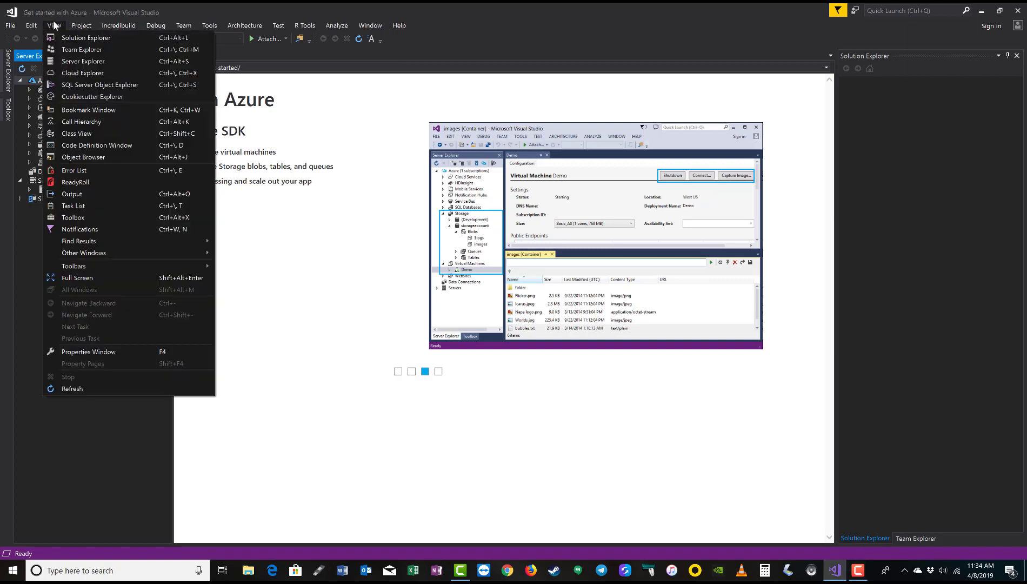
{"action": "left_click", "coordinate": [65, 62]}
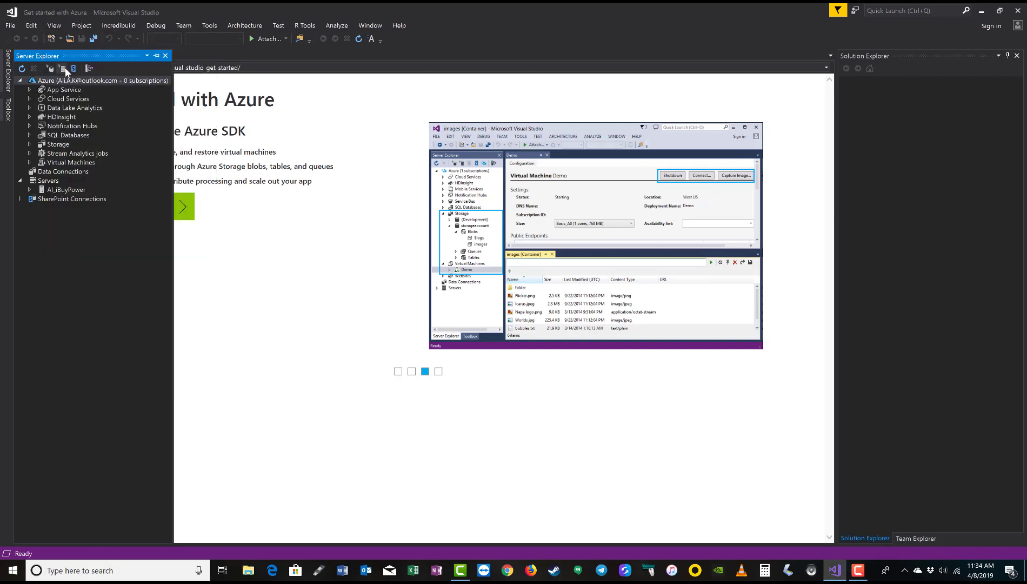
{"action": "left_click", "coordinate": [65, 67]}
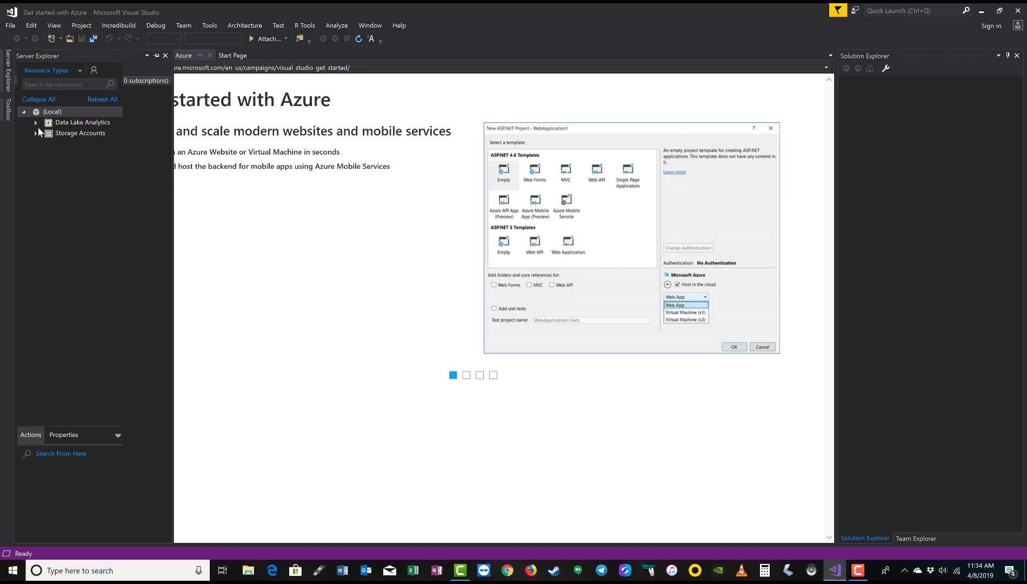
{"action": "left_click", "coordinate": [33, 121]}
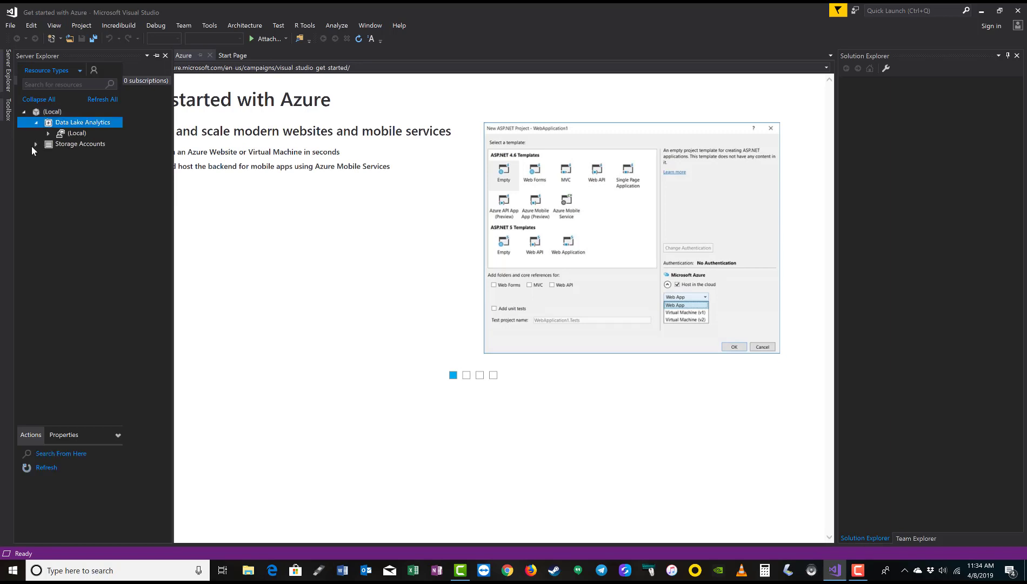
{"action": "left_click", "coordinate": [34, 144]}
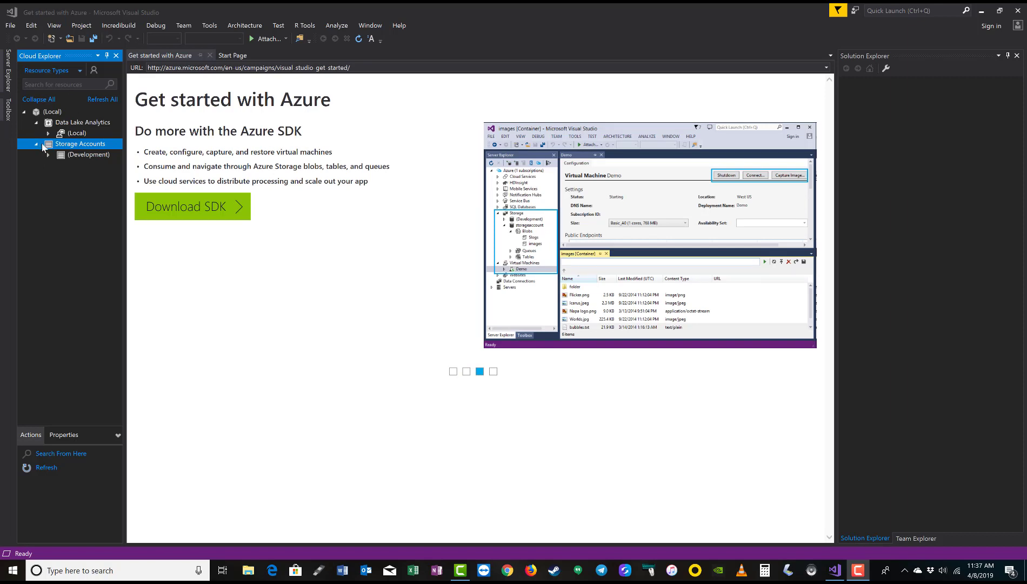
Inspect properties and actions of the (Local) Data Lake account, (Development) storage and Storage Accounts
{"action": "left_click", "coordinate": [8, 71]}
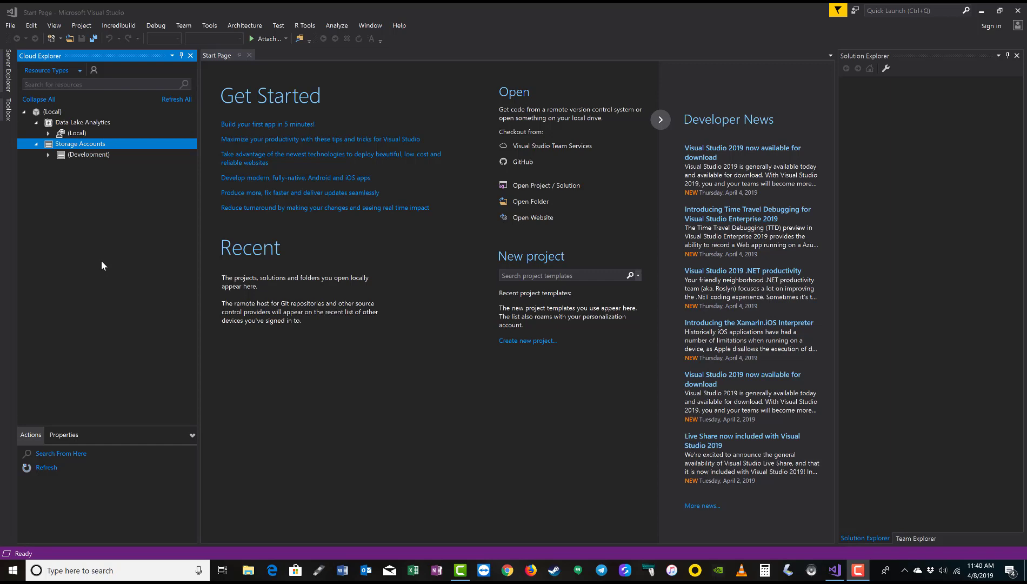
{"action": "left_click", "coordinate": [75, 133]}
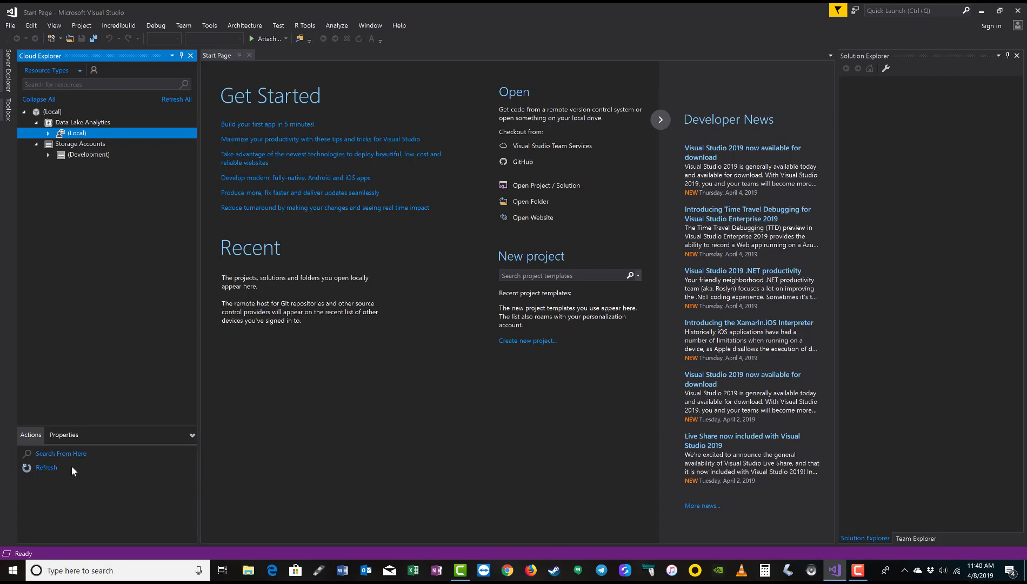
{"action": "left_click", "coordinate": [62, 436]}
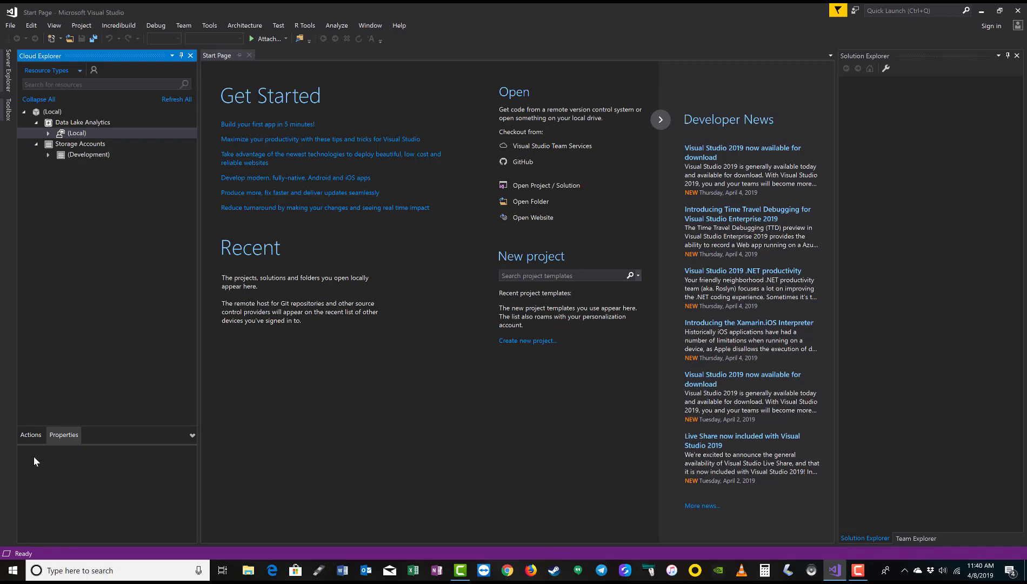
{"action": "left_click", "coordinate": [87, 158]}
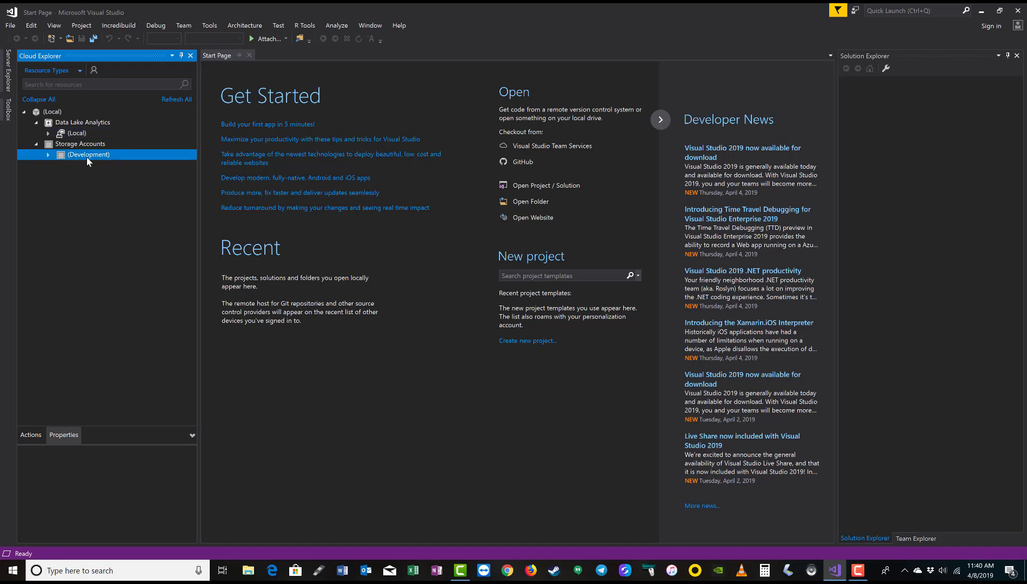
{"action": "left_click", "coordinate": [87, 145]}
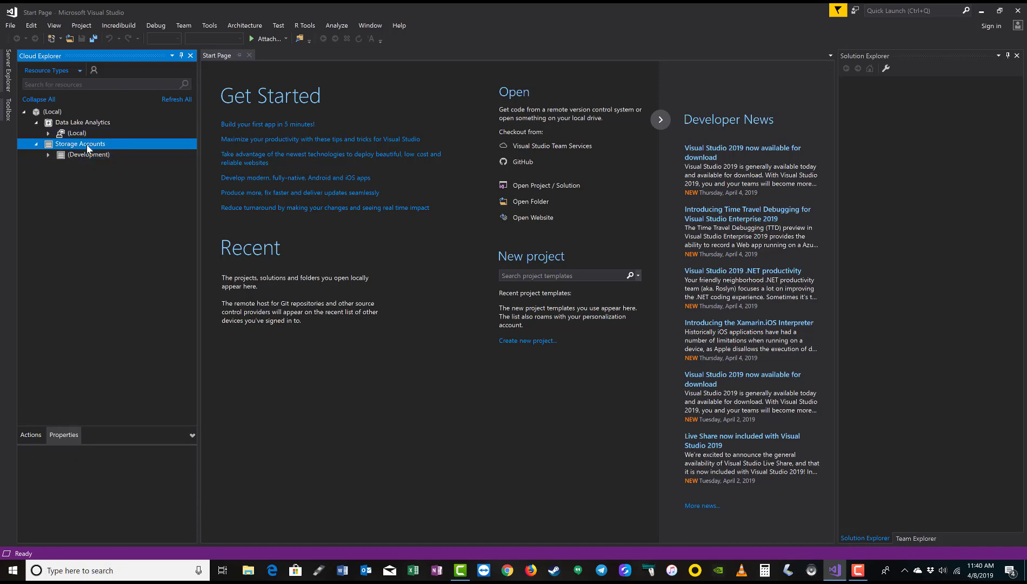
{"action": "left_click", "coordinate": [19, 437]}
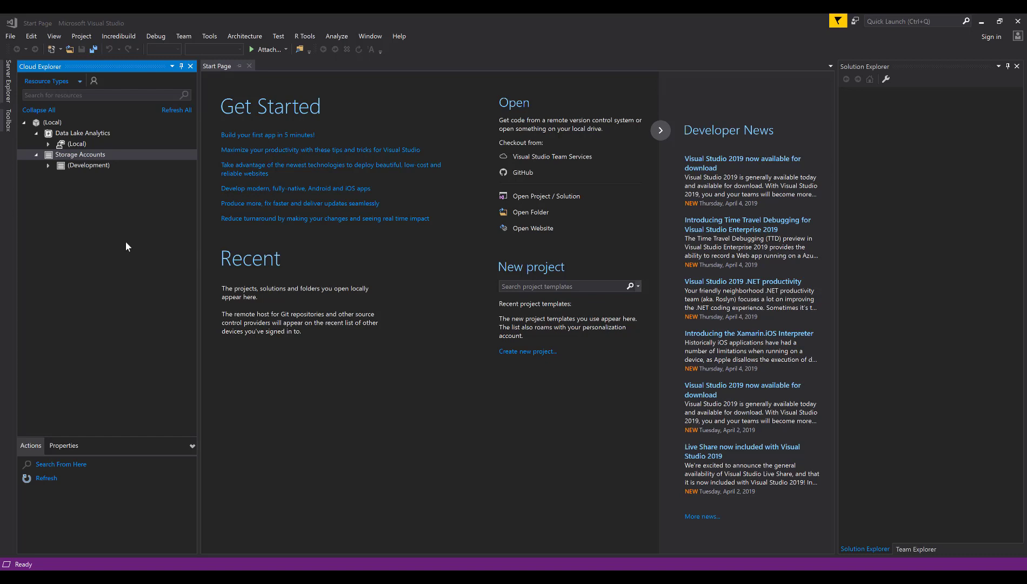
Open a New Project dialog on Visual C# > Cloud, listing Azure Functions and Azure Cloud Service templates
{"action": "left_click", "coordinate": [9, 38]}
{"action": "mouse_move", "coordinate": [35, 49]}
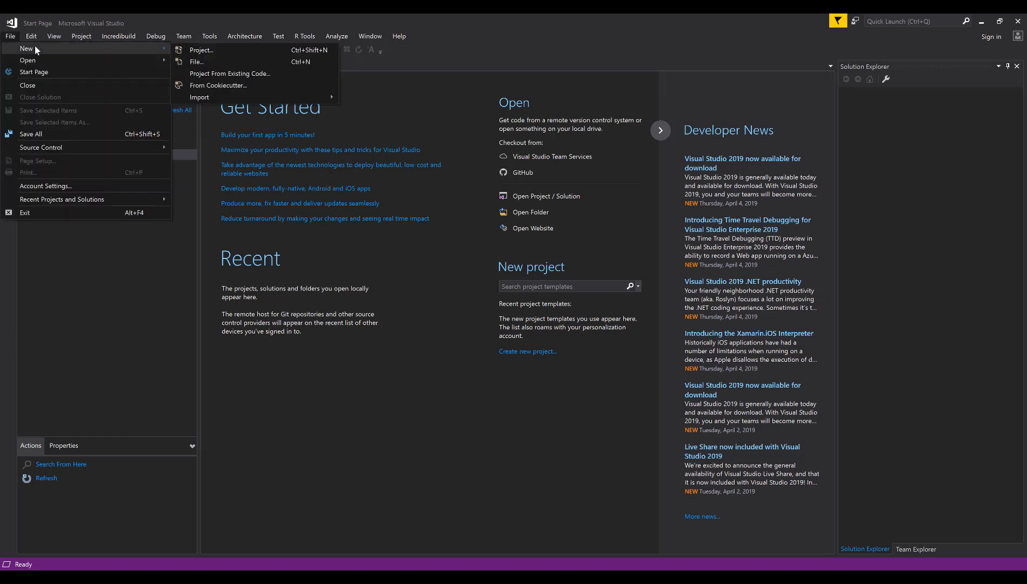
{"action": "left_click", "coordinate": [247, 48]}
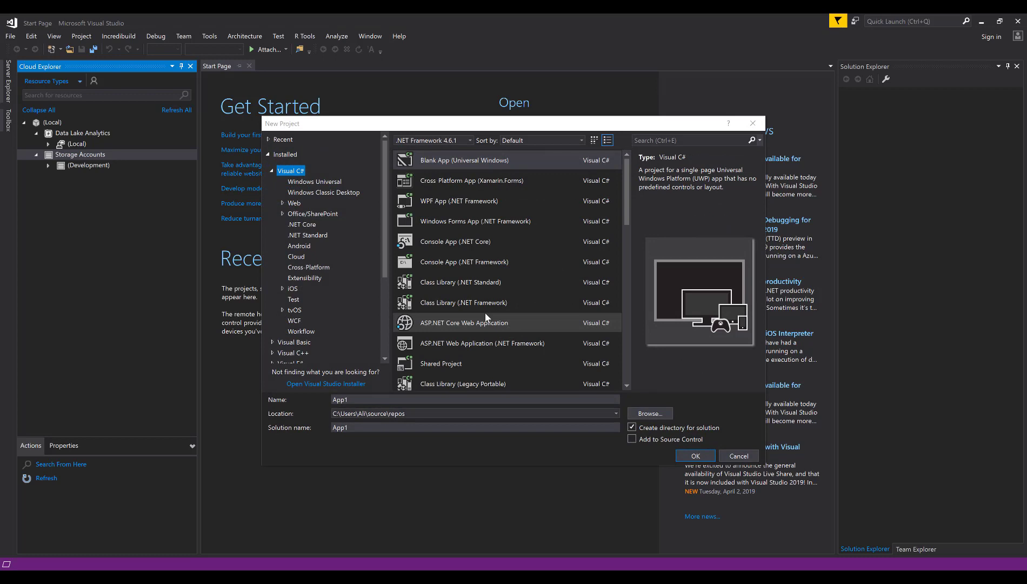
{"action": "left_click", "coordinate": [296, 258]}
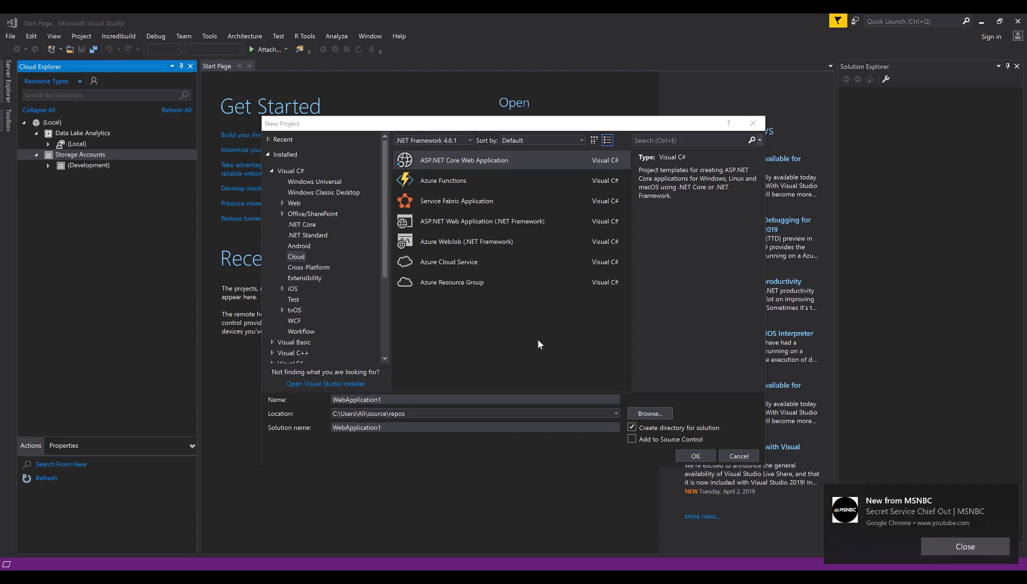
Cancel the New Project dialog without creating a project, returning to the Start Page
{"action": "left_click", "coordinate": [738, 456]}
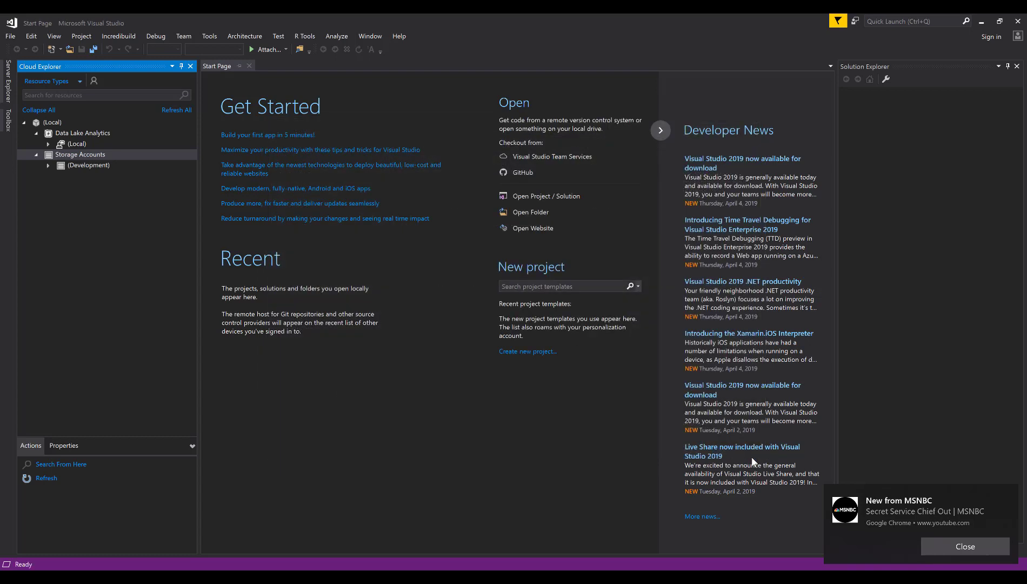